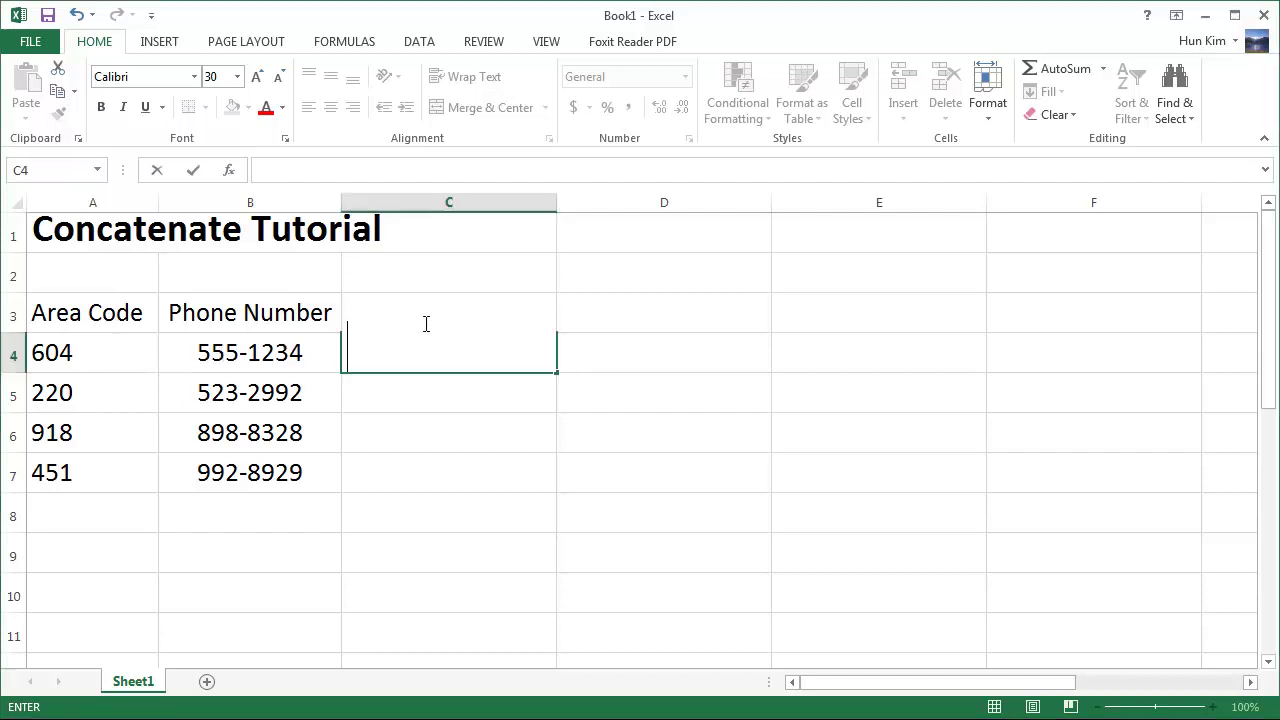
key(F2)
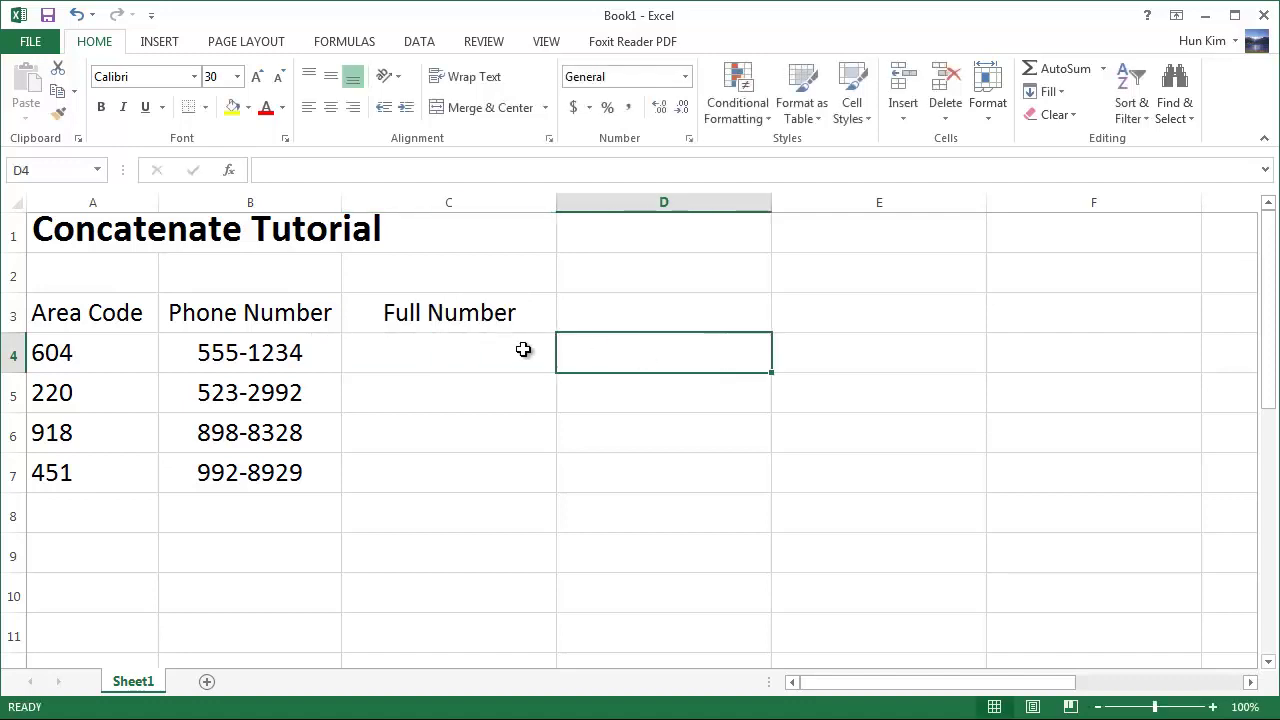
click(450, 350)
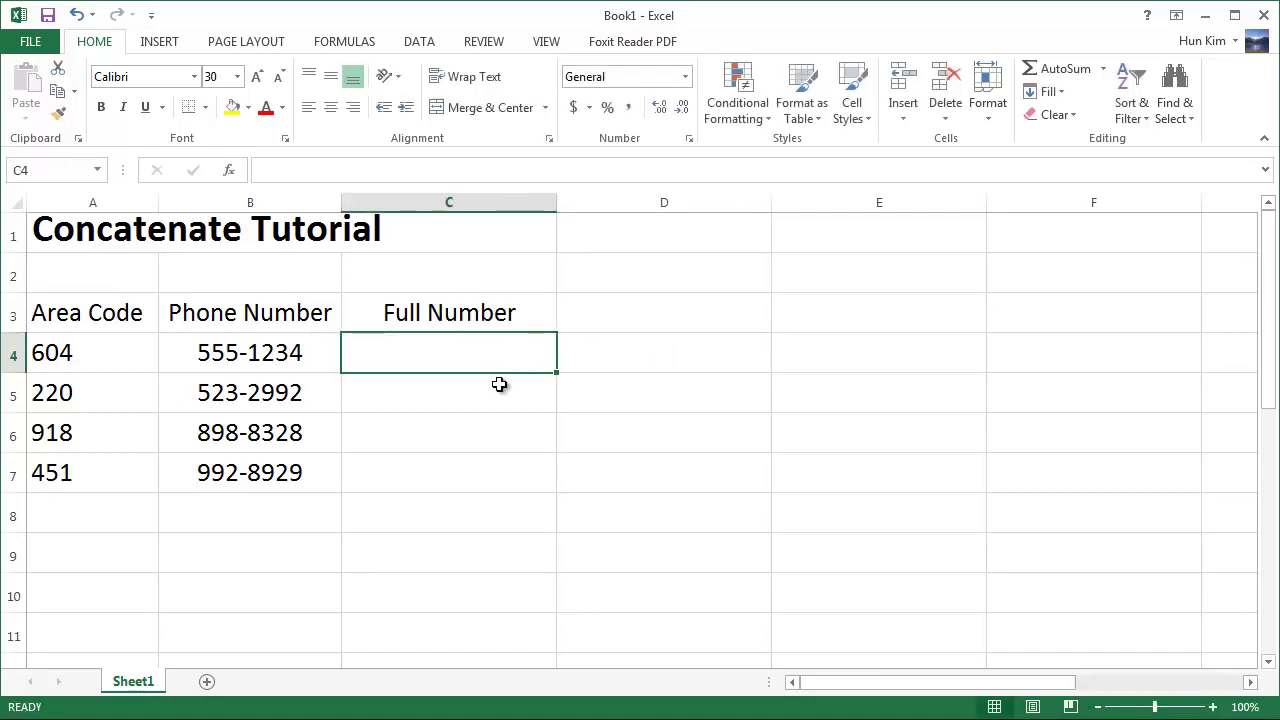
text(=)
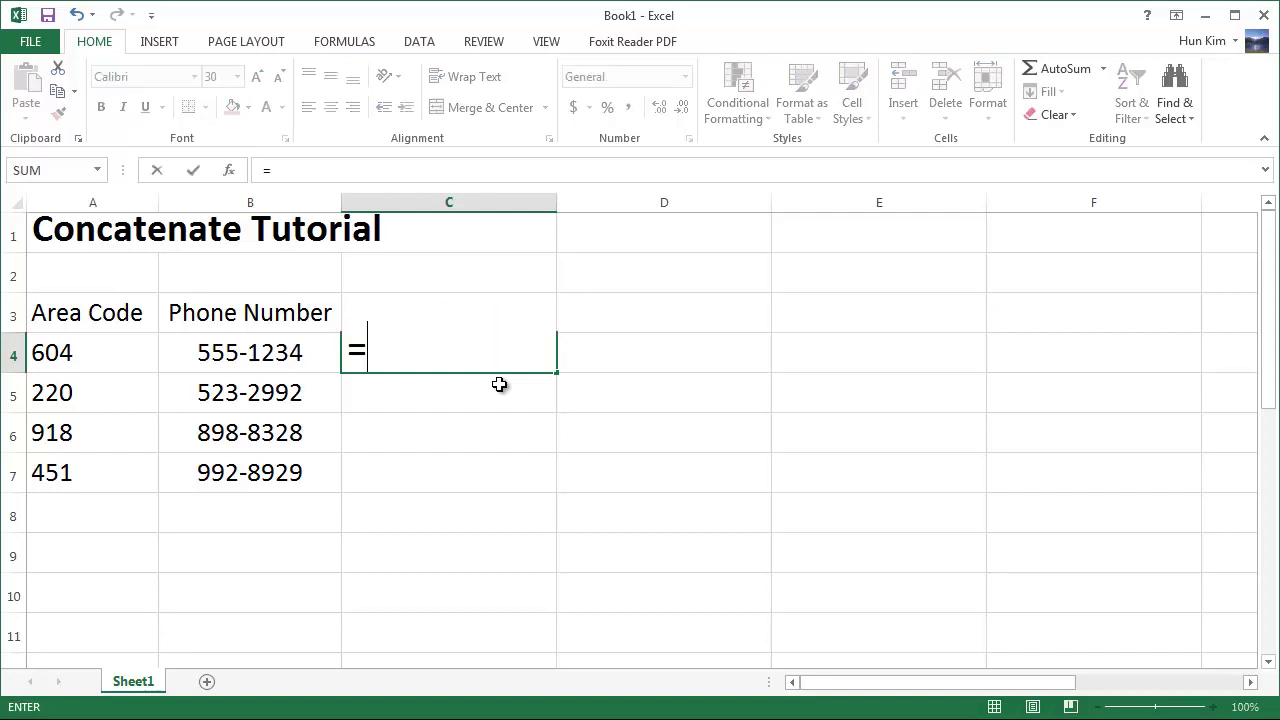
text(con)
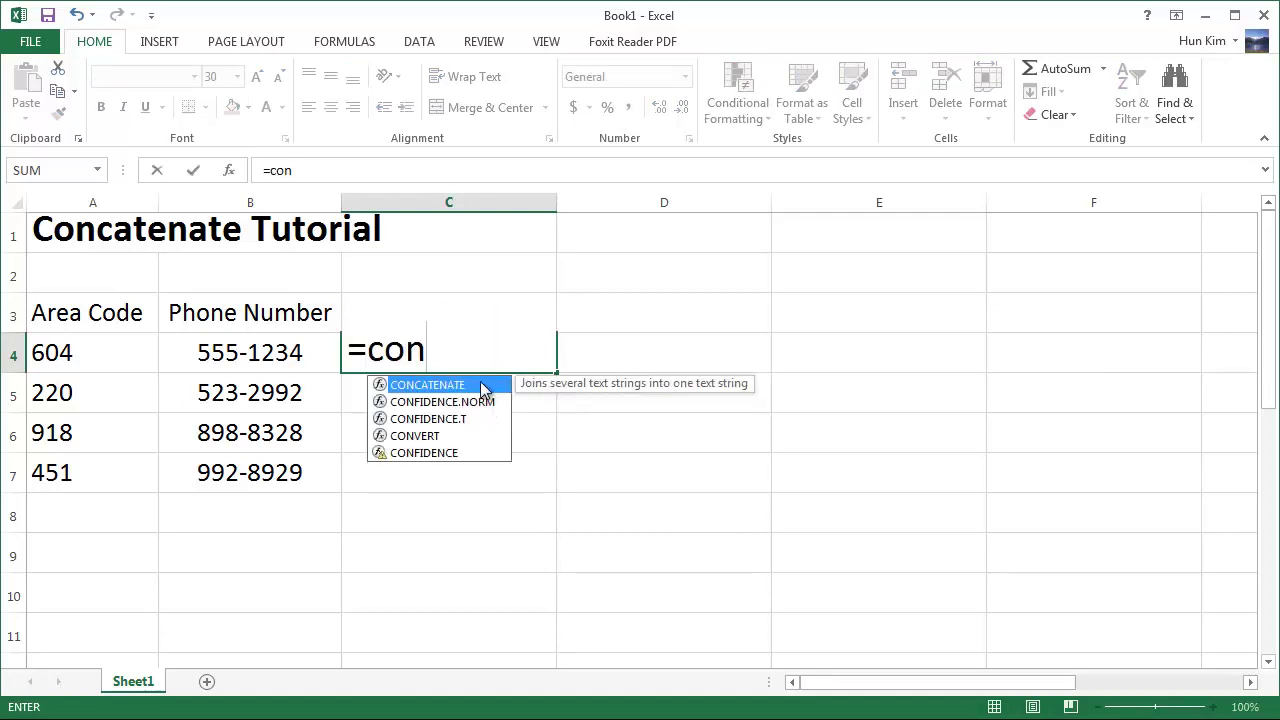
double_click(447, 387)
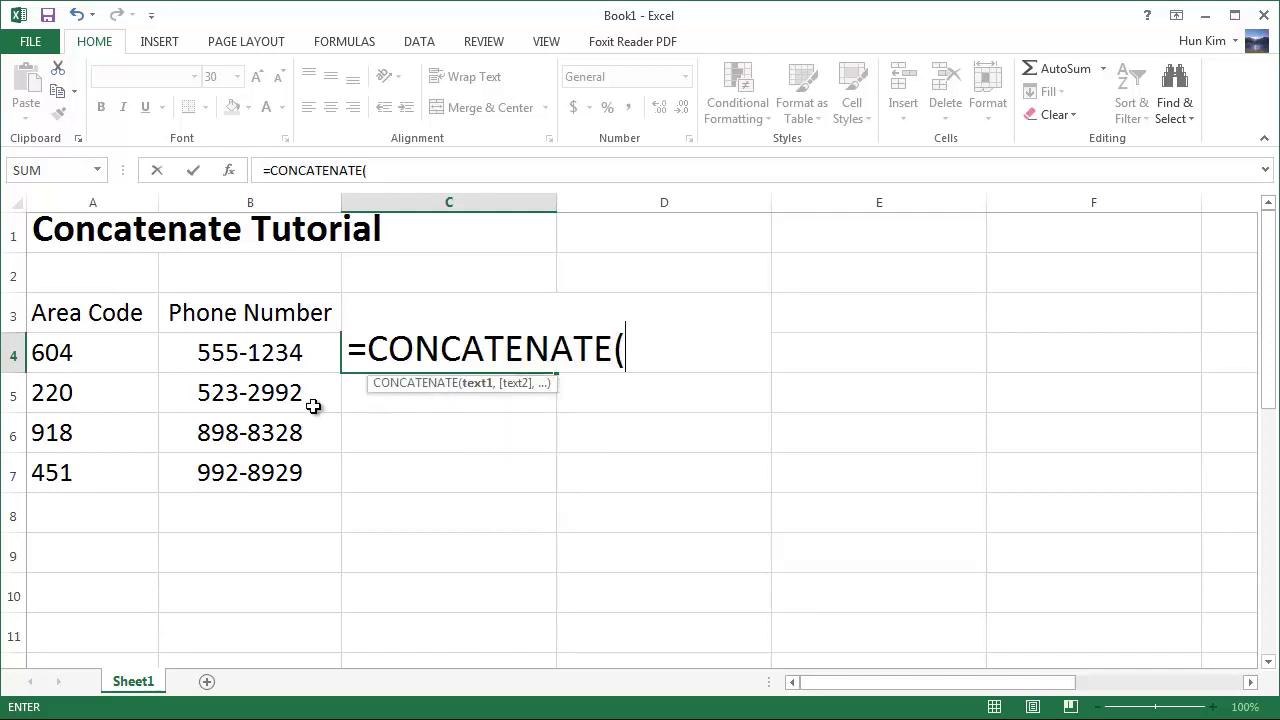
click(97, 355)
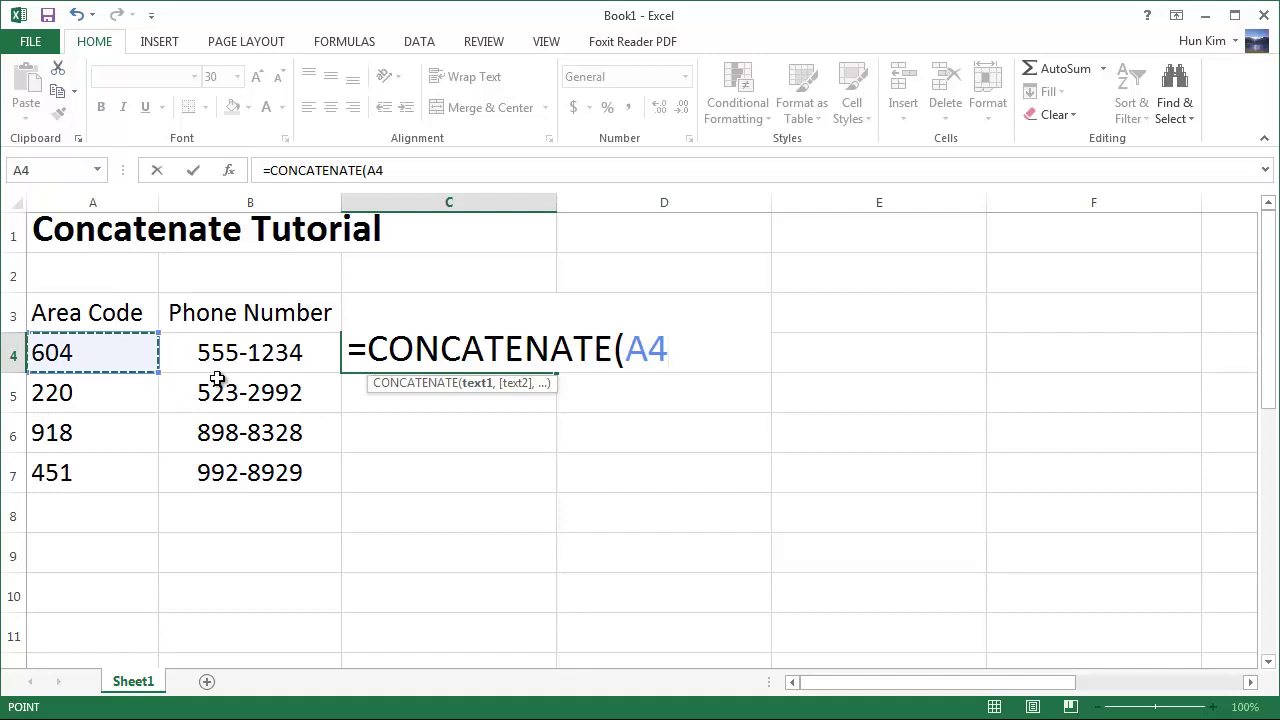
text(,)
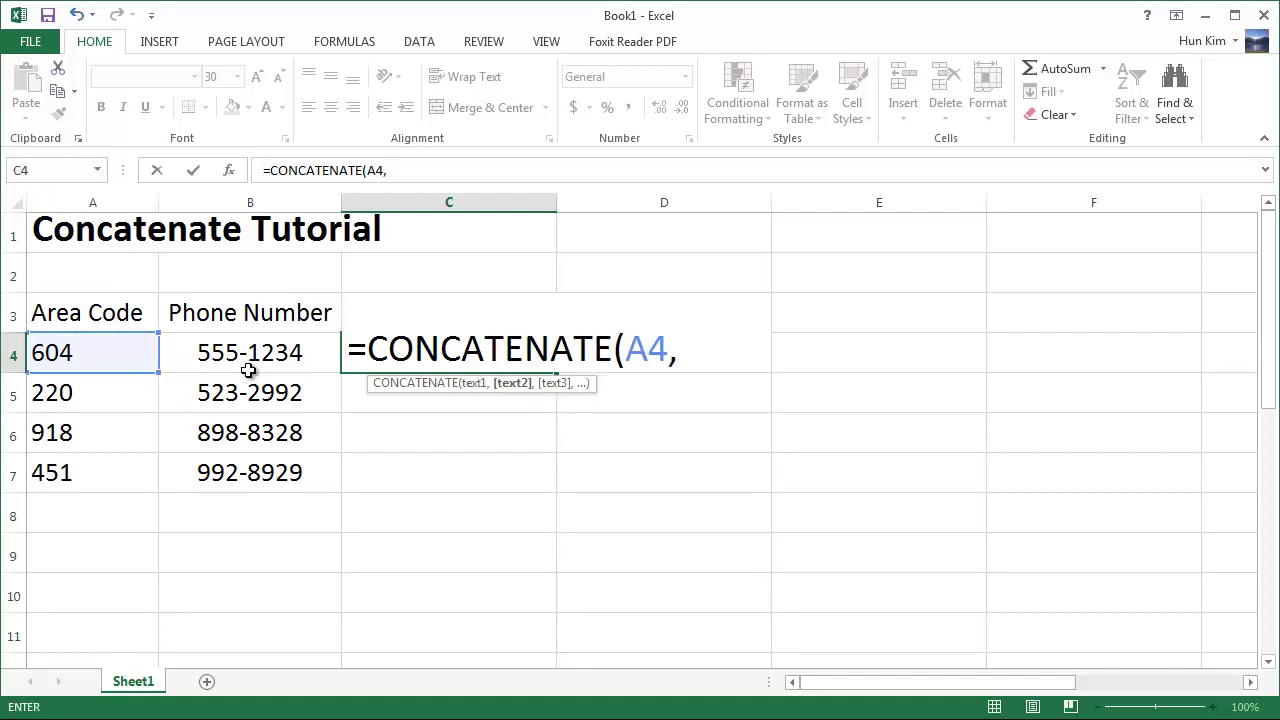
click(240, 352)
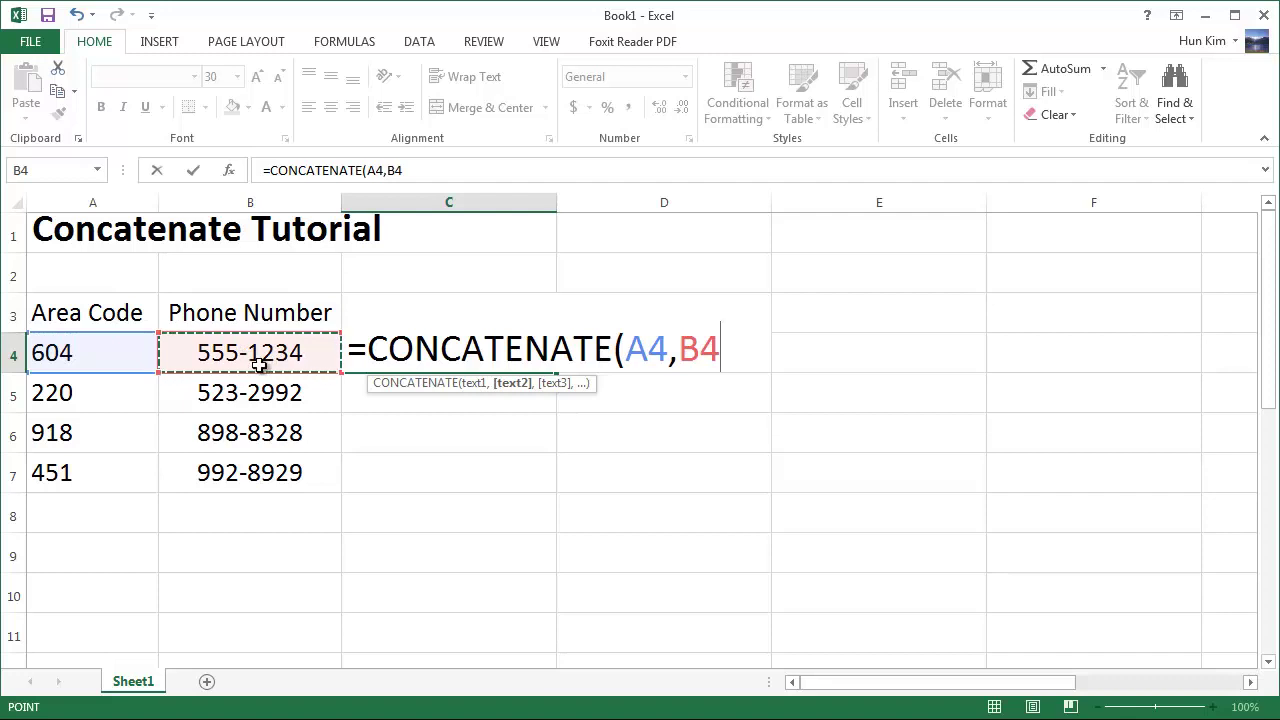
text())
key(Return)
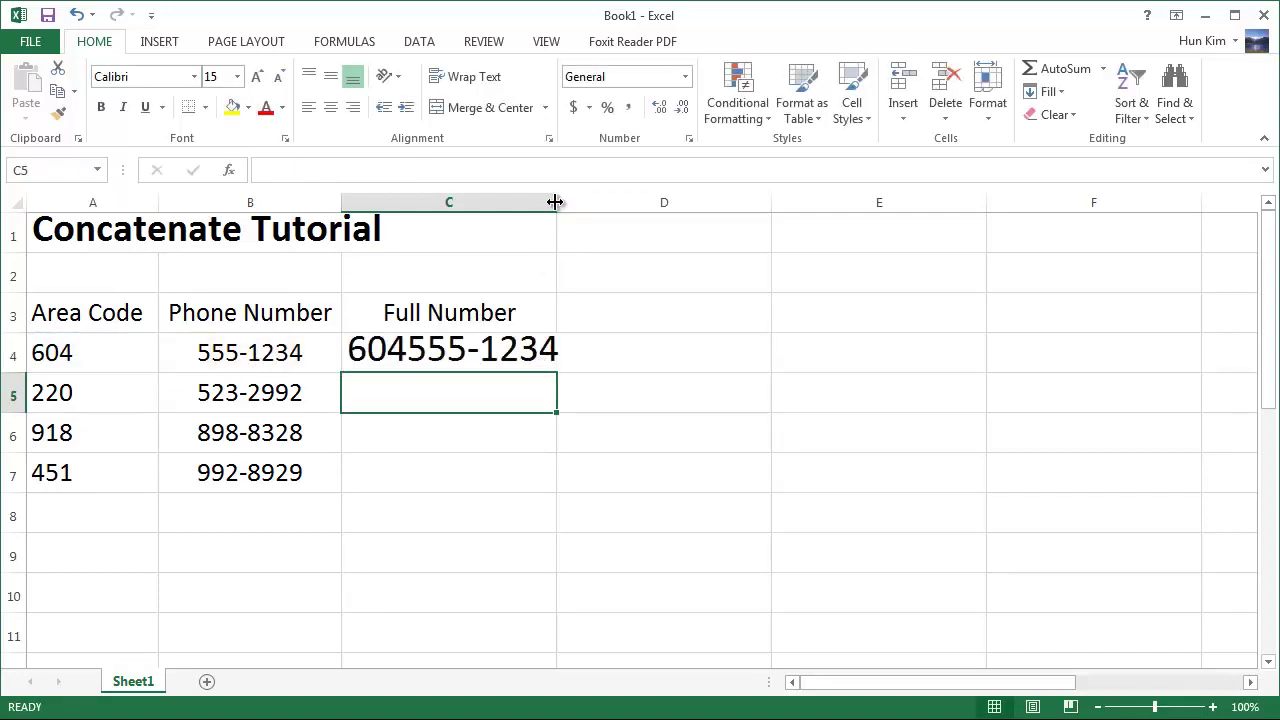
drag(556, 201, 607, 201)
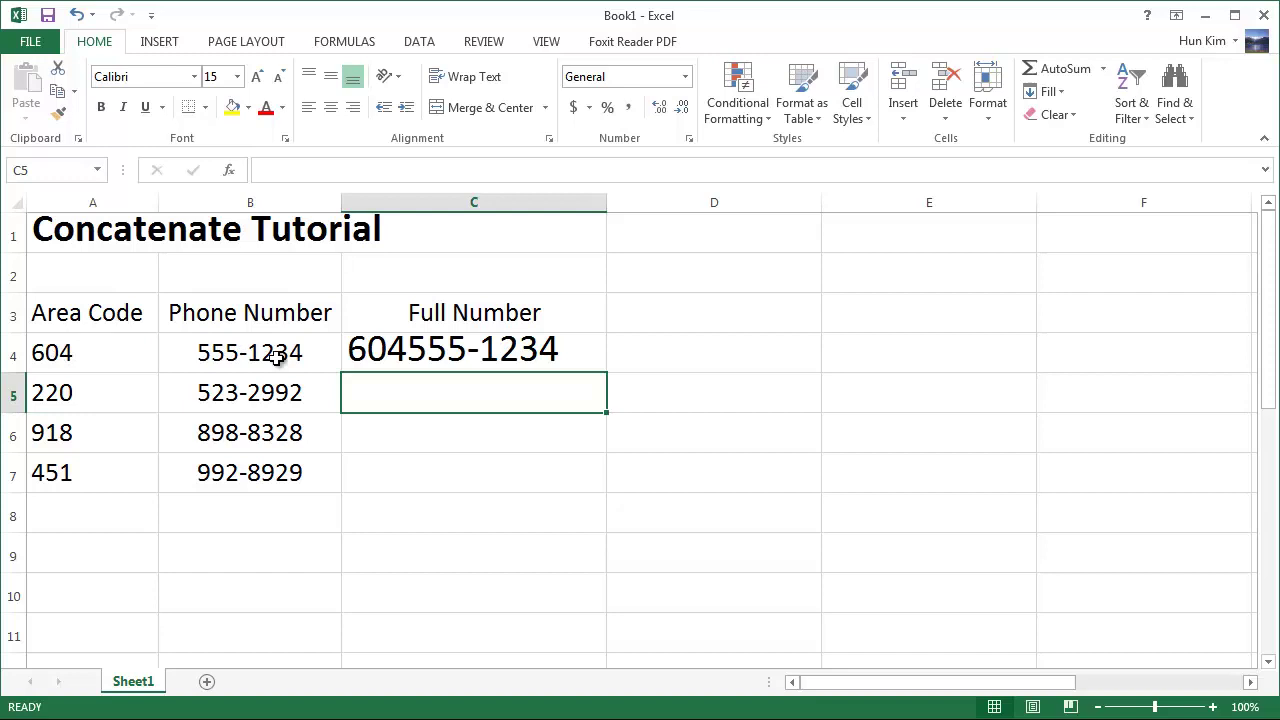
click(438, 348)
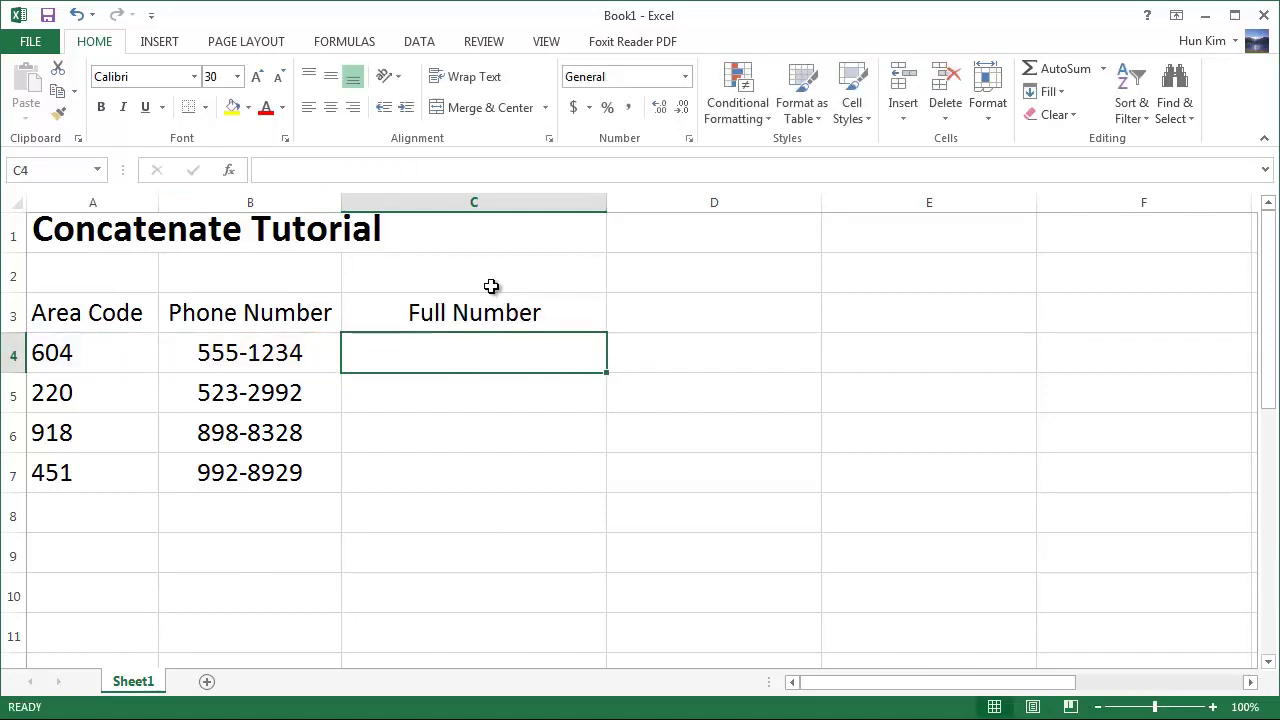
text(=)
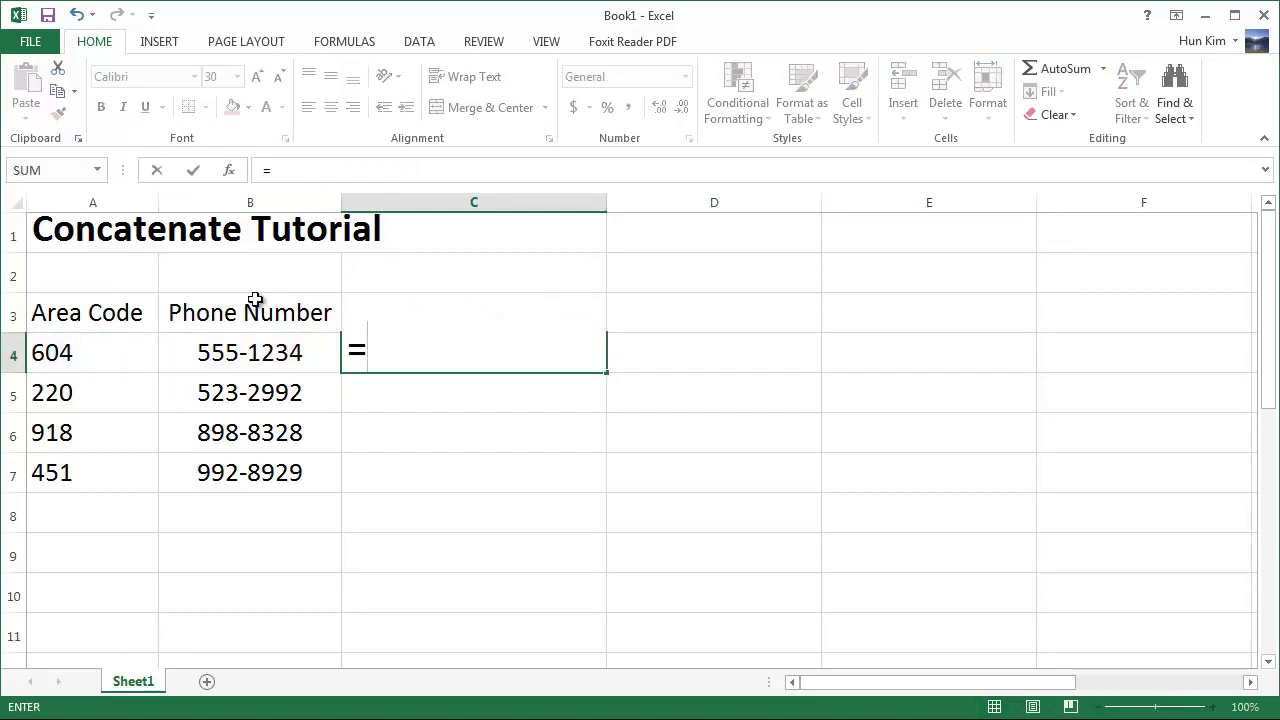
click(96, 356)
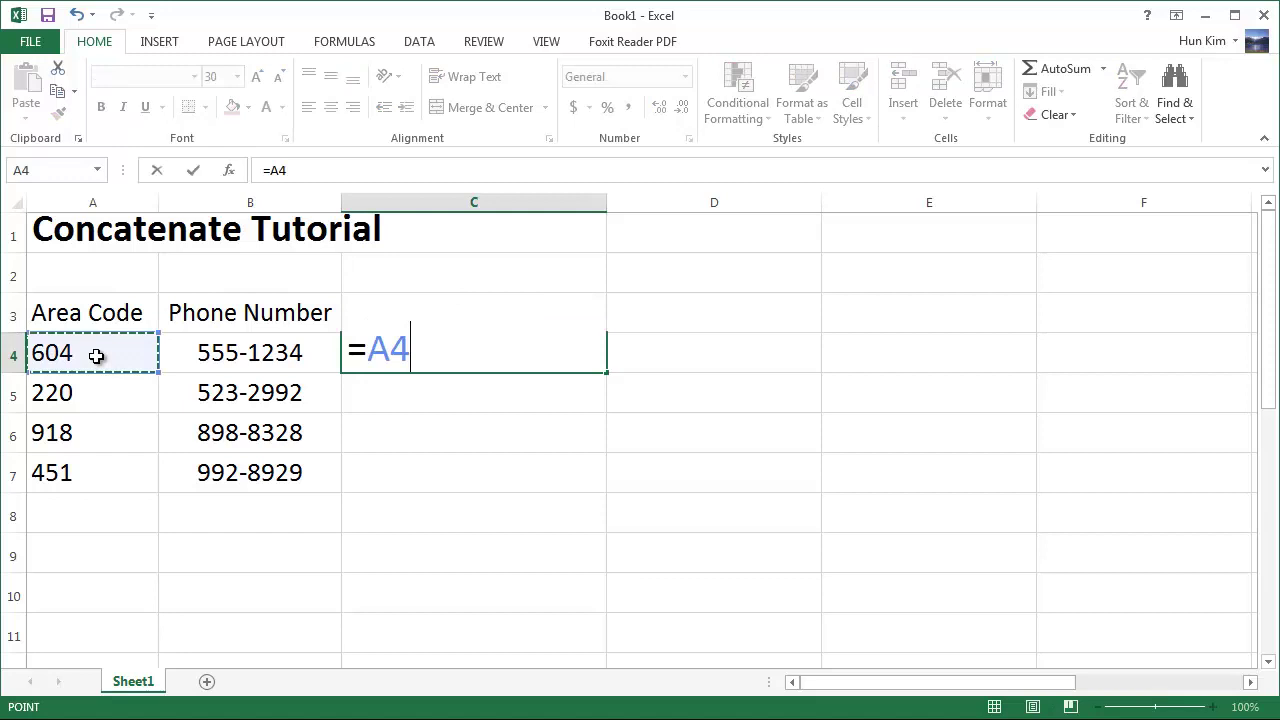
text(&)
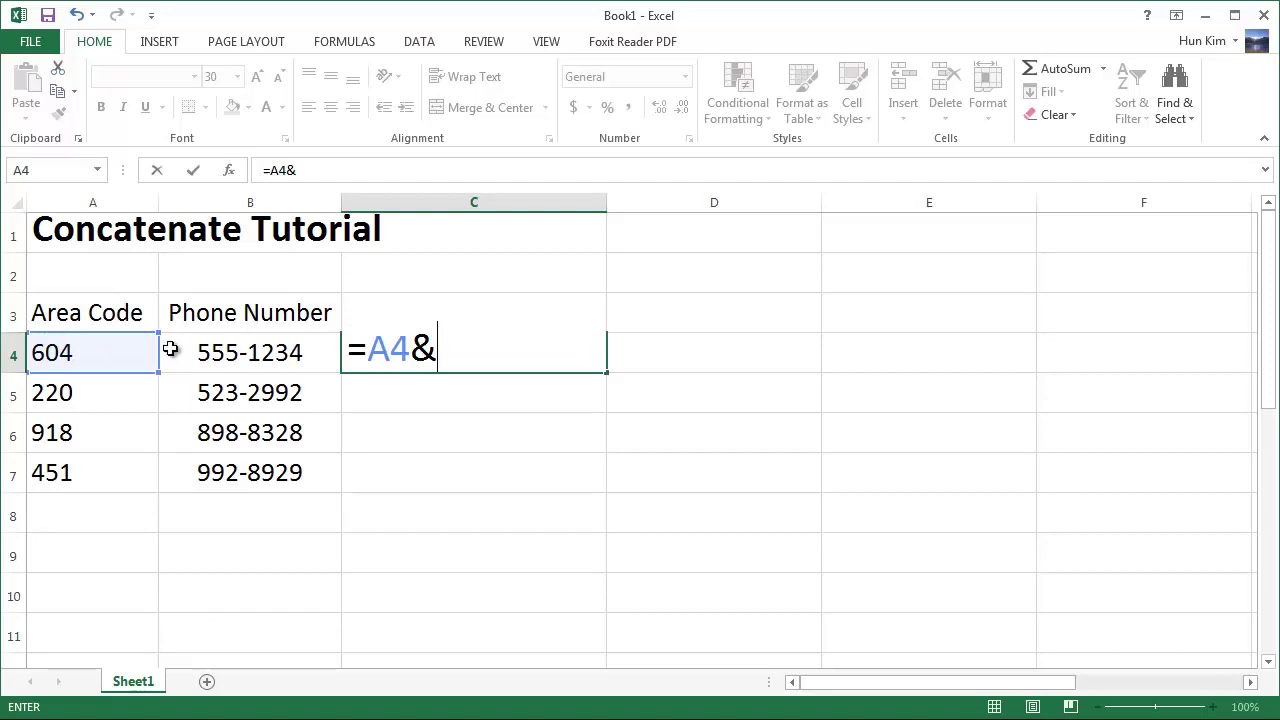
click(260, 352)
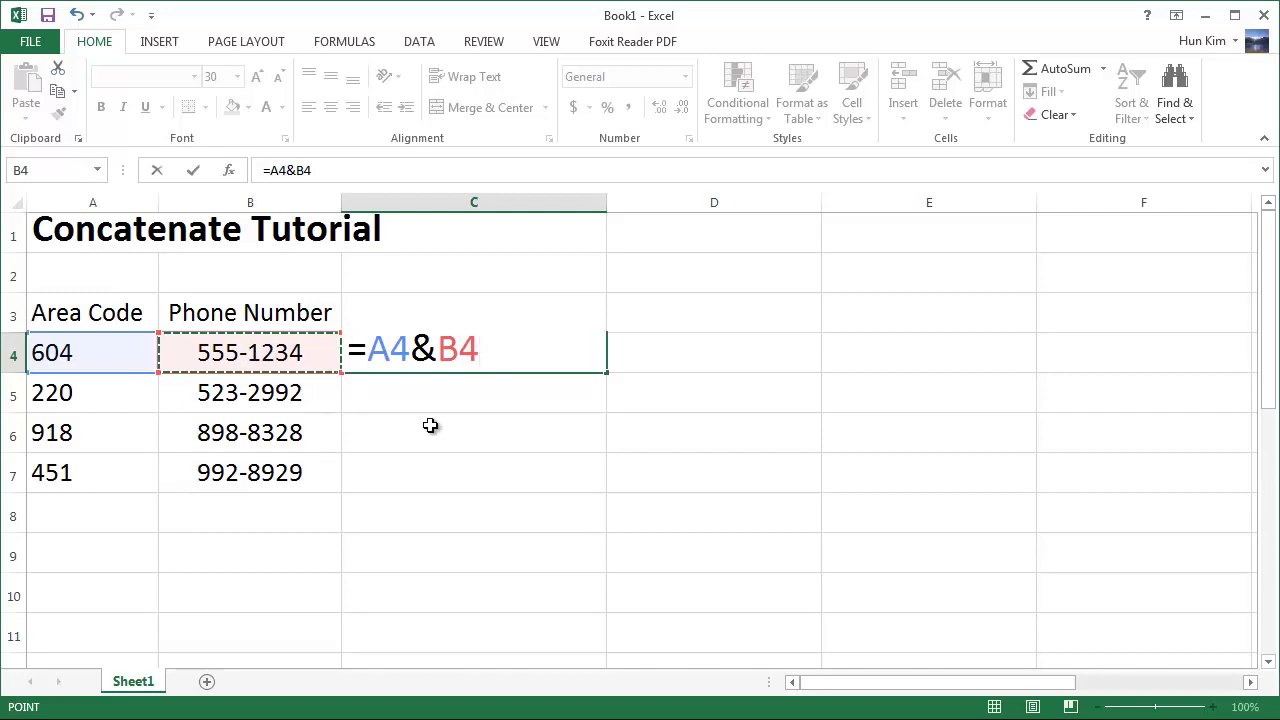
key(Return)
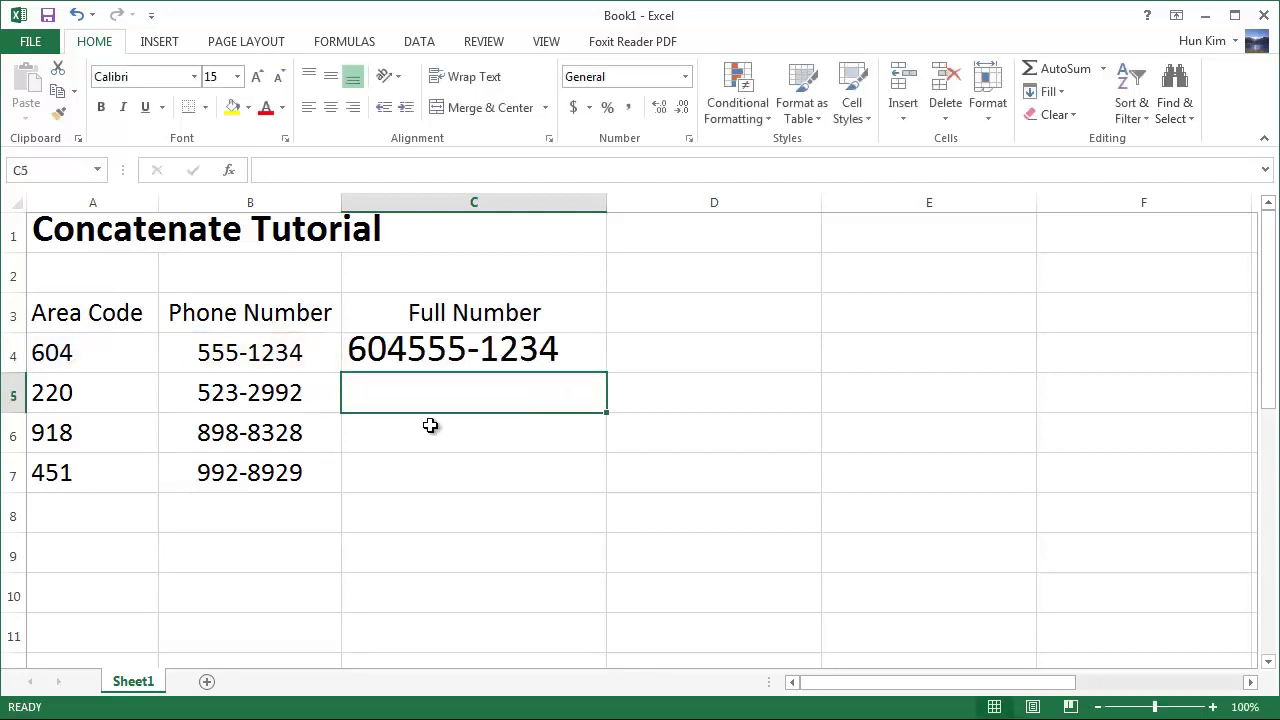
key(Up)
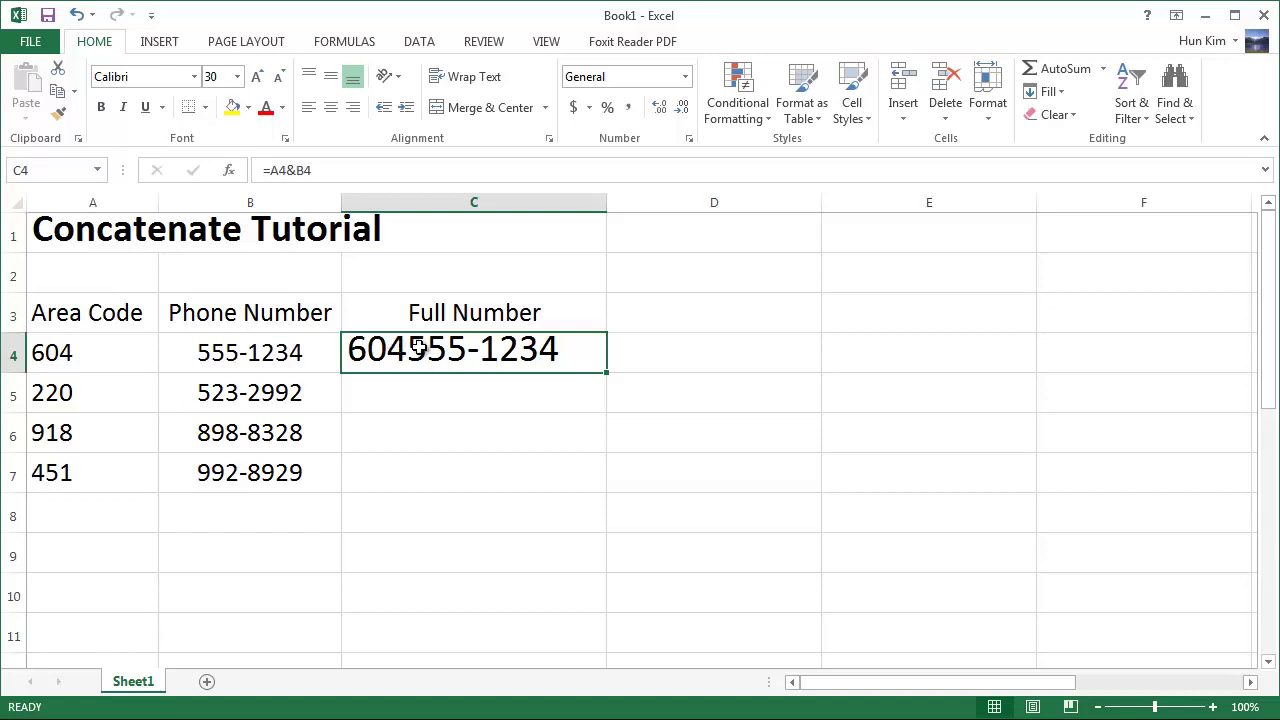
Insert a quoted dash between A4 and B4 in C4's formula, making =A4&"-"&B4
click(278, 170)
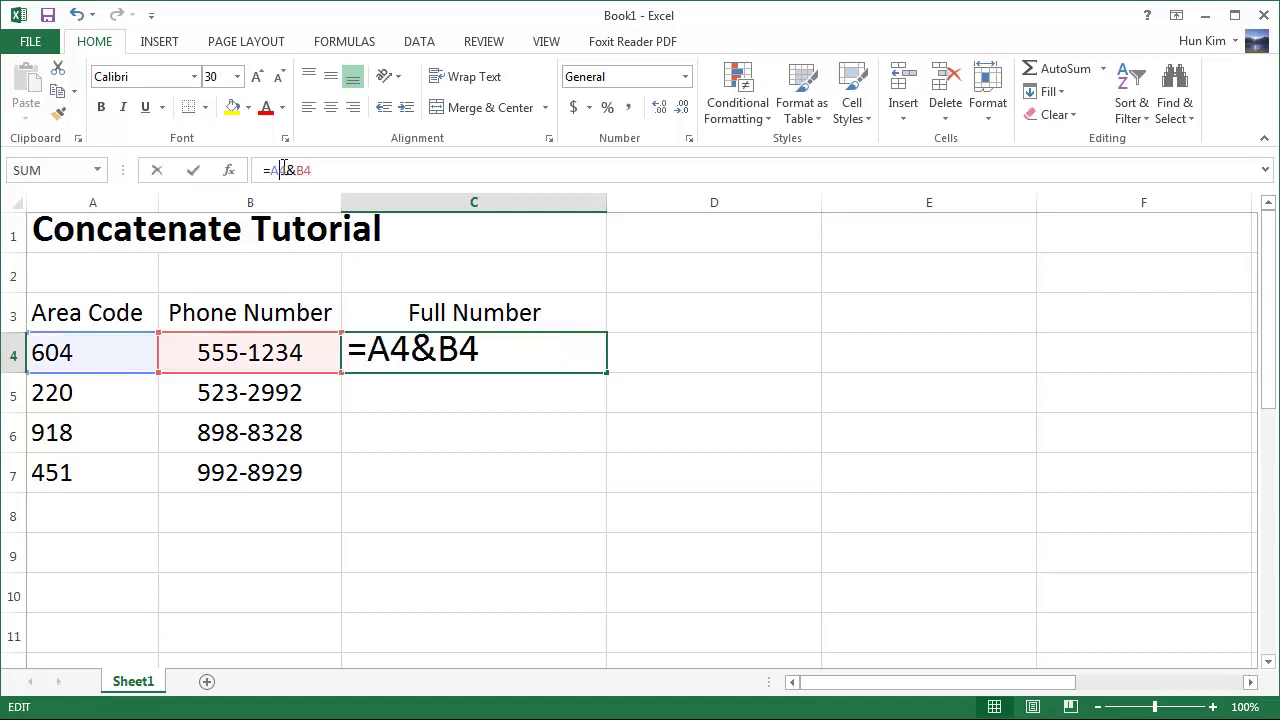
key(Left)
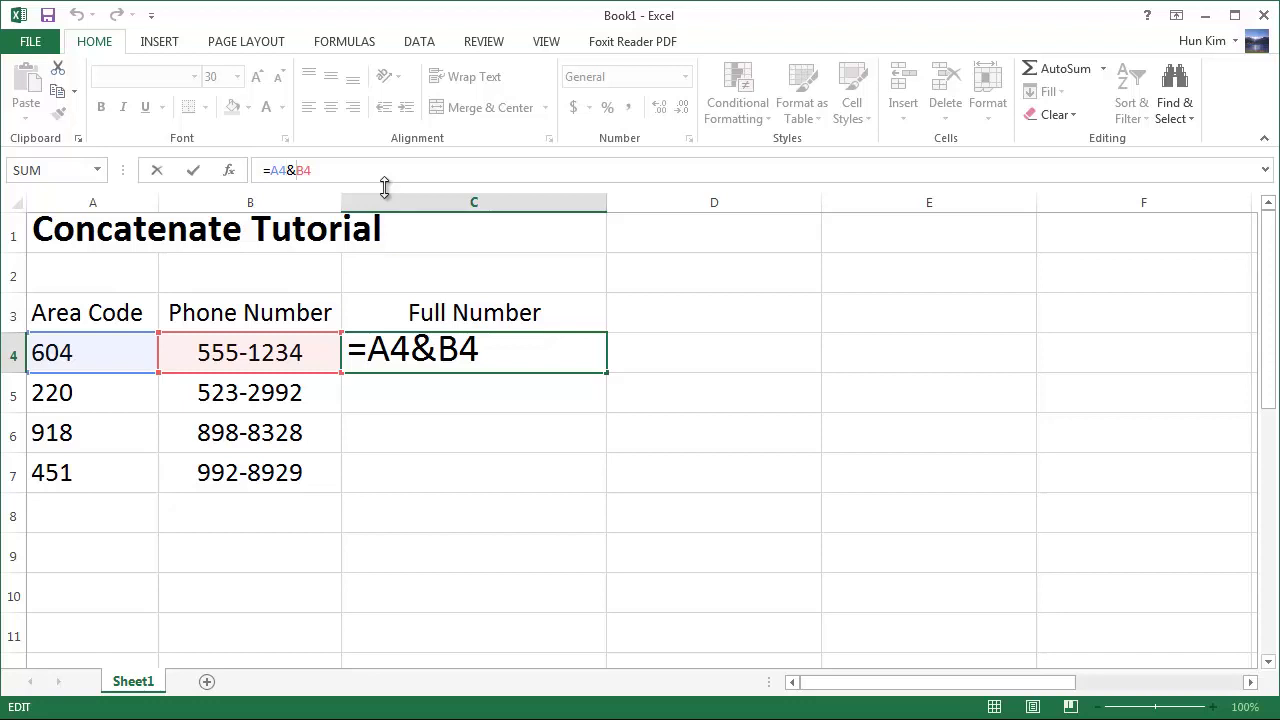
key(shift+Left)
key(Left)
text(")
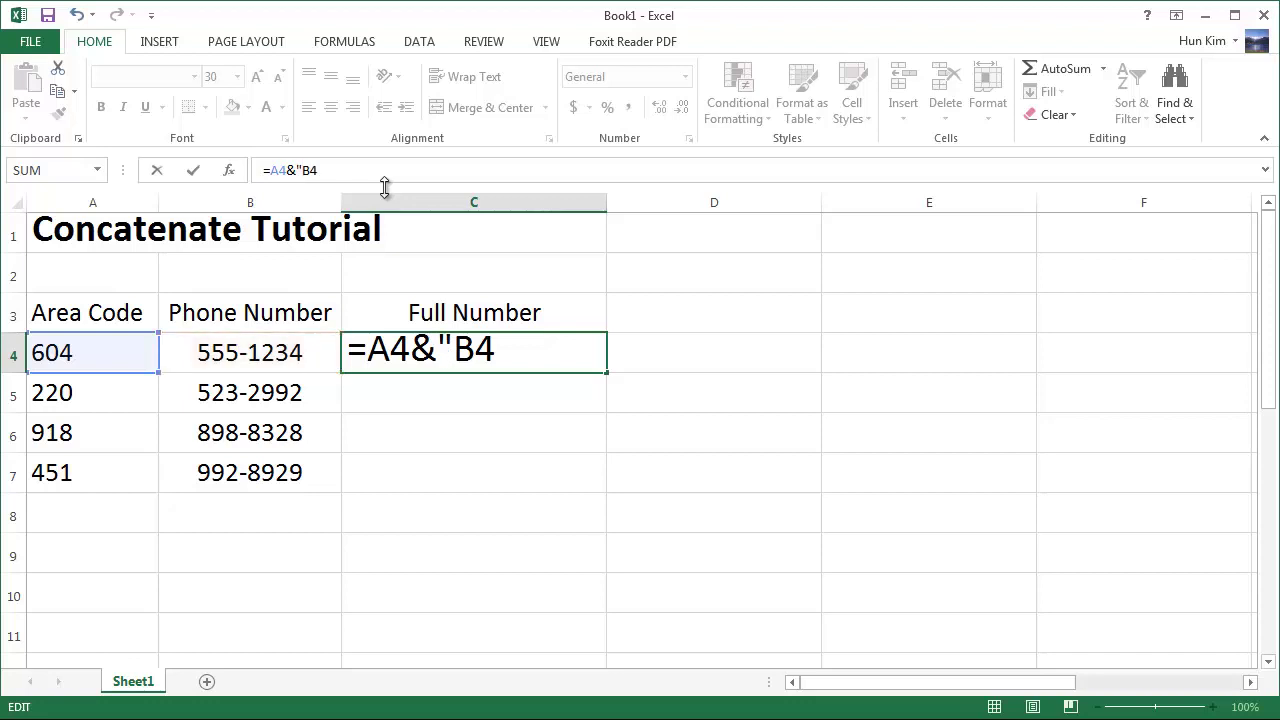
text(-"&)
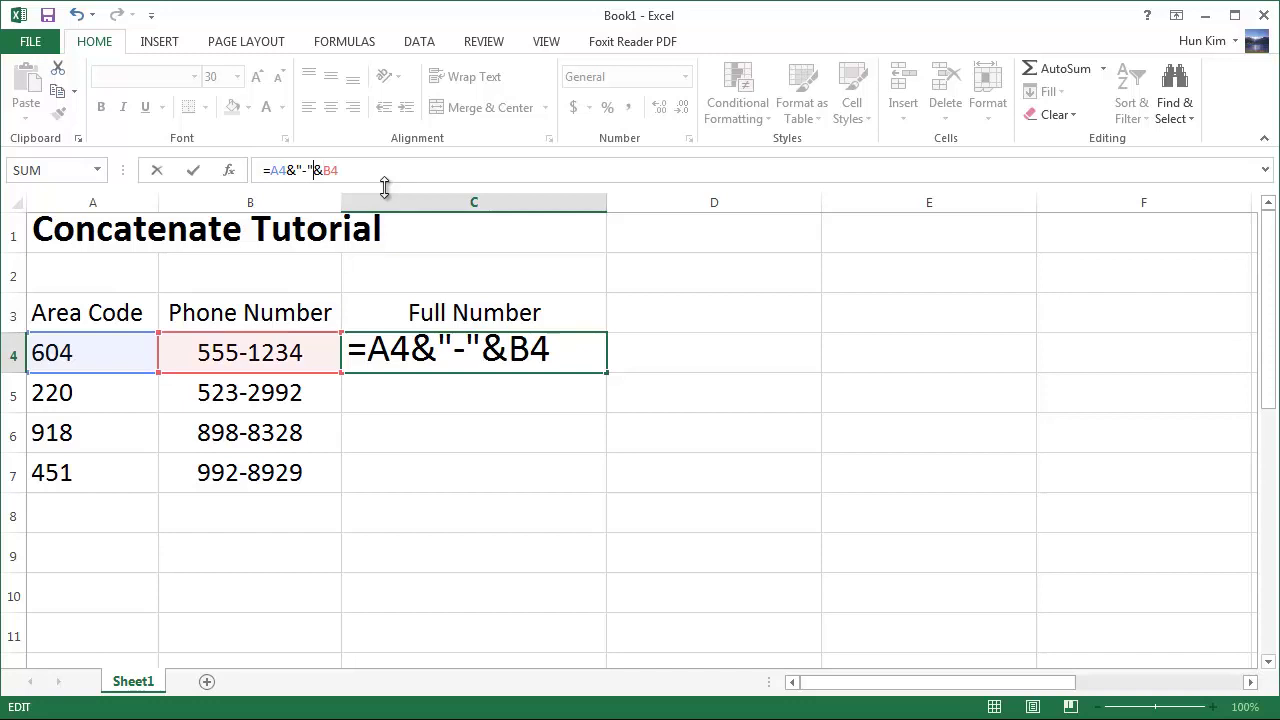
Check each part of =A4&"-"&B4 with the arrow keys and commit it
key(Home)
key(Right)
key(shift+Right)
key(shift+Right)
key(shift+Right)
key(shift+Left)
key(Right)
key(shift+Right)
key(shift+Right)
key(Right)
key(Right)
key(shift+Right)
key(shift+Right)
key(shift+Right)
drag(366, 197, 349, 194)
key(Return)
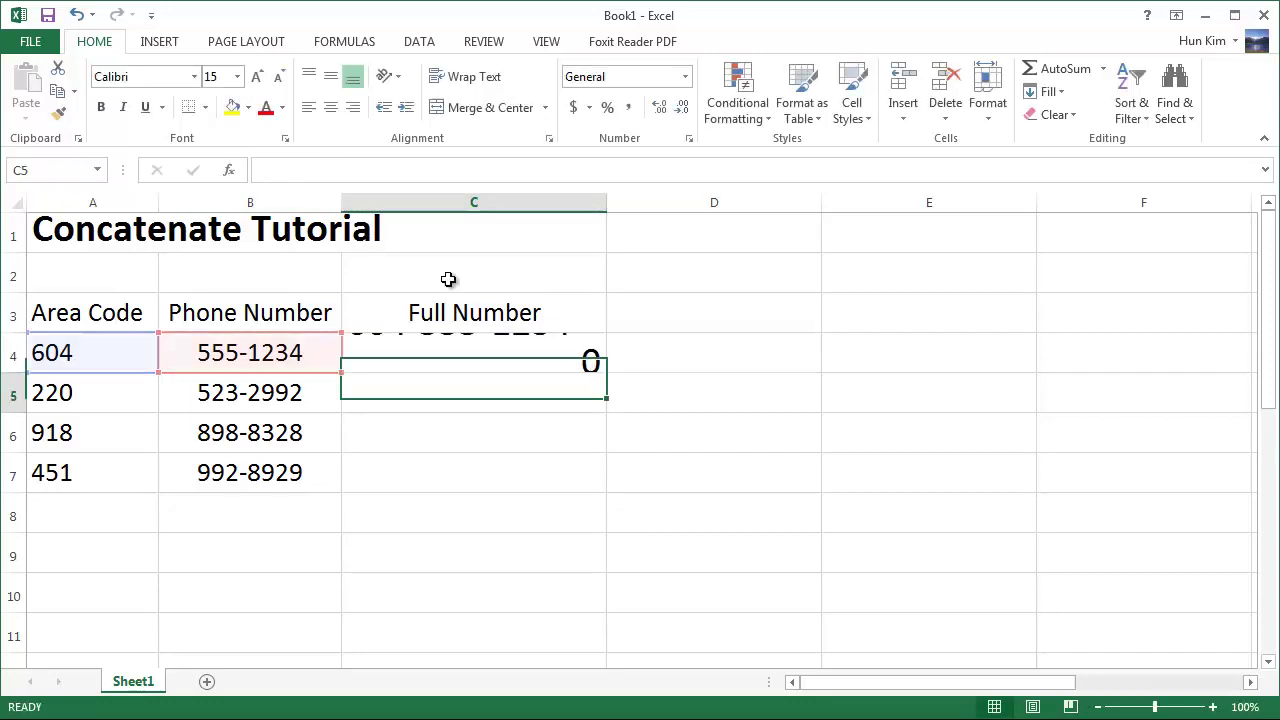
click(411, 354)
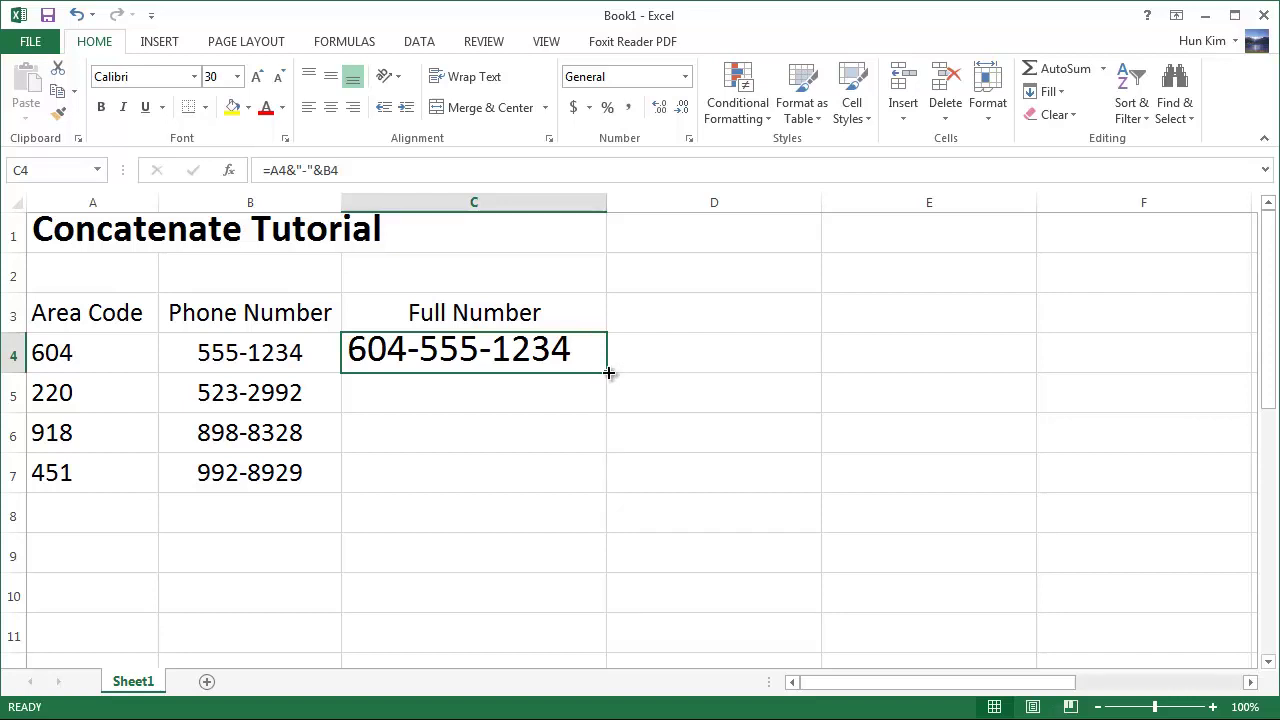
drag(608, 372, 603, 484)
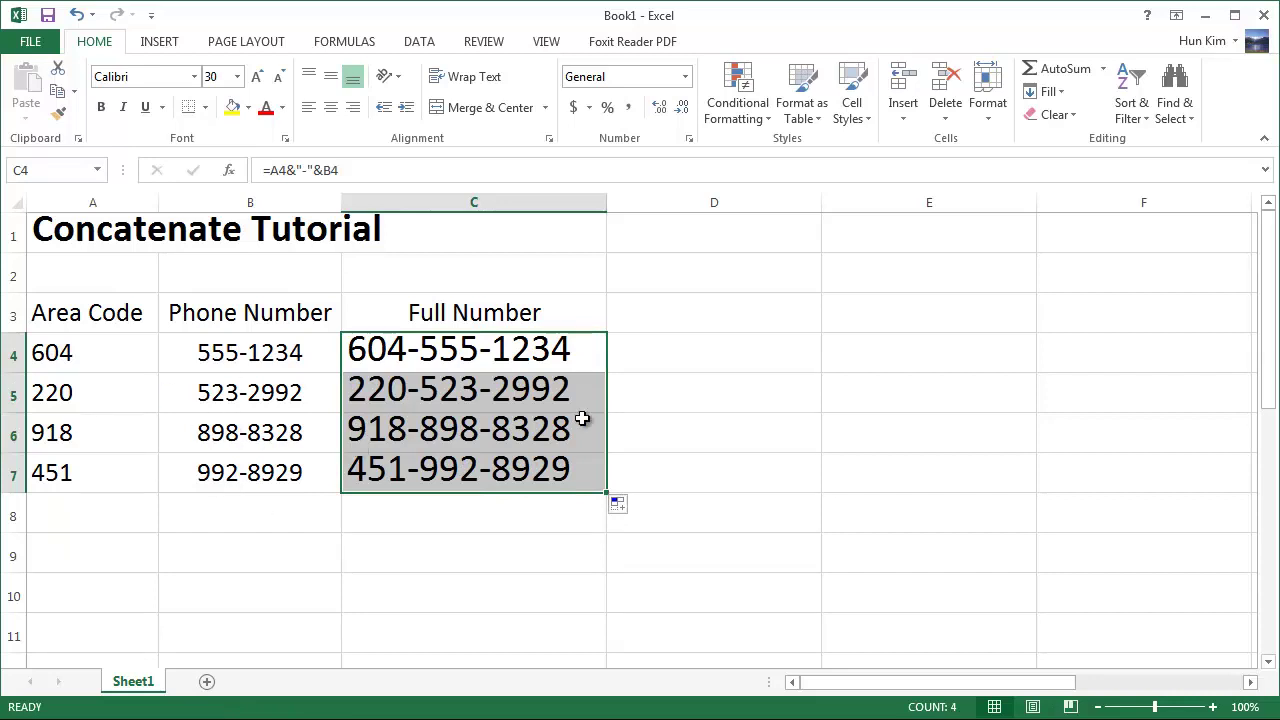
click(432, 393)
click(442, 356)
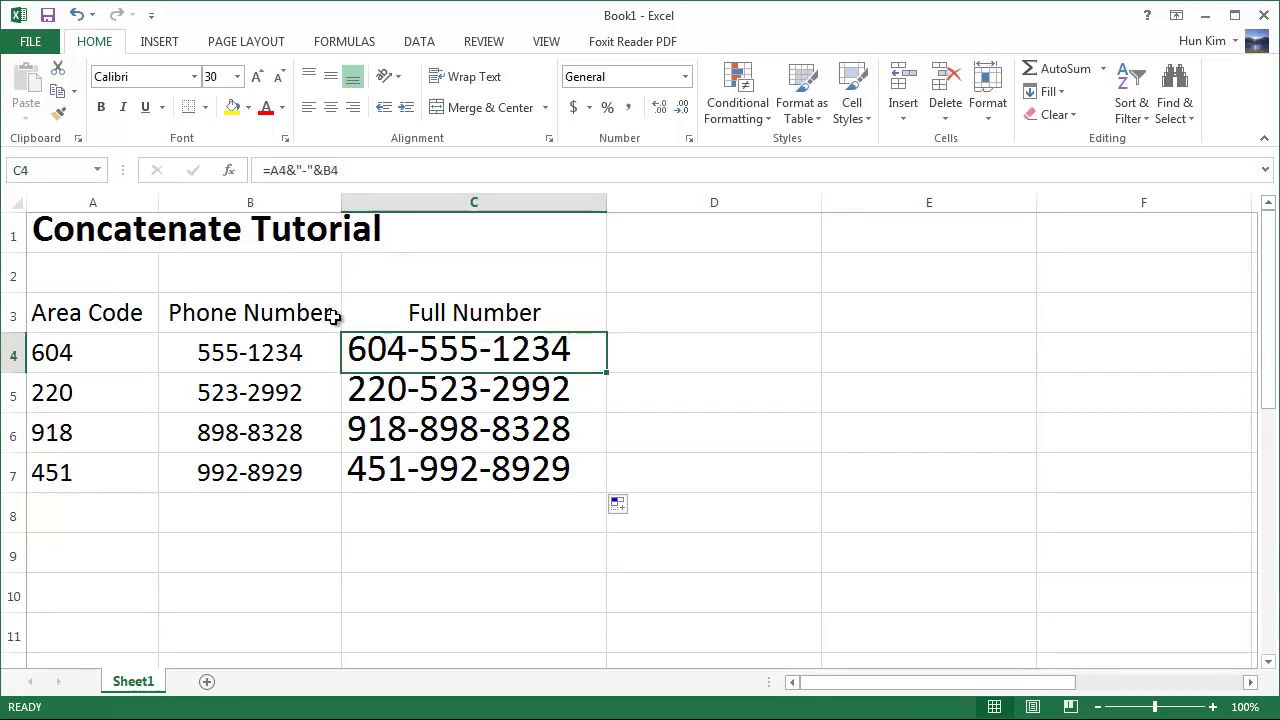
Put a closing parenthesis after the area code in C4's formula
click(279, 170)
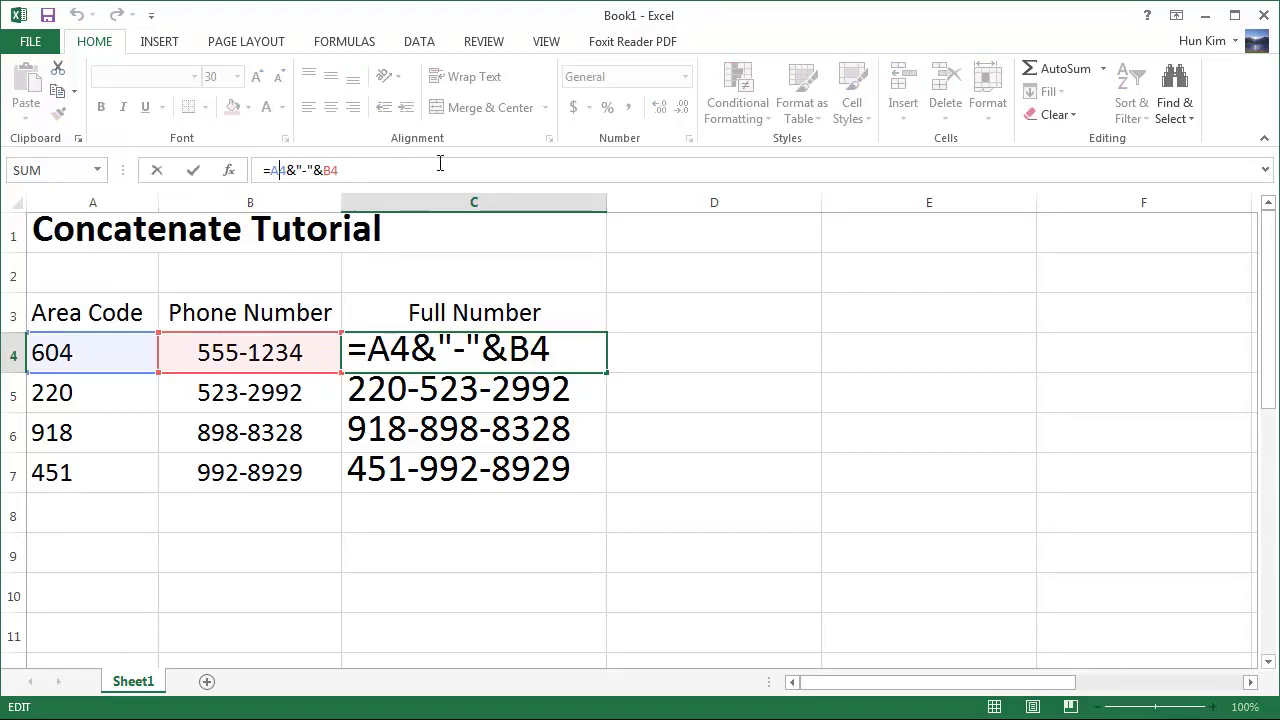
text())
key(Return)
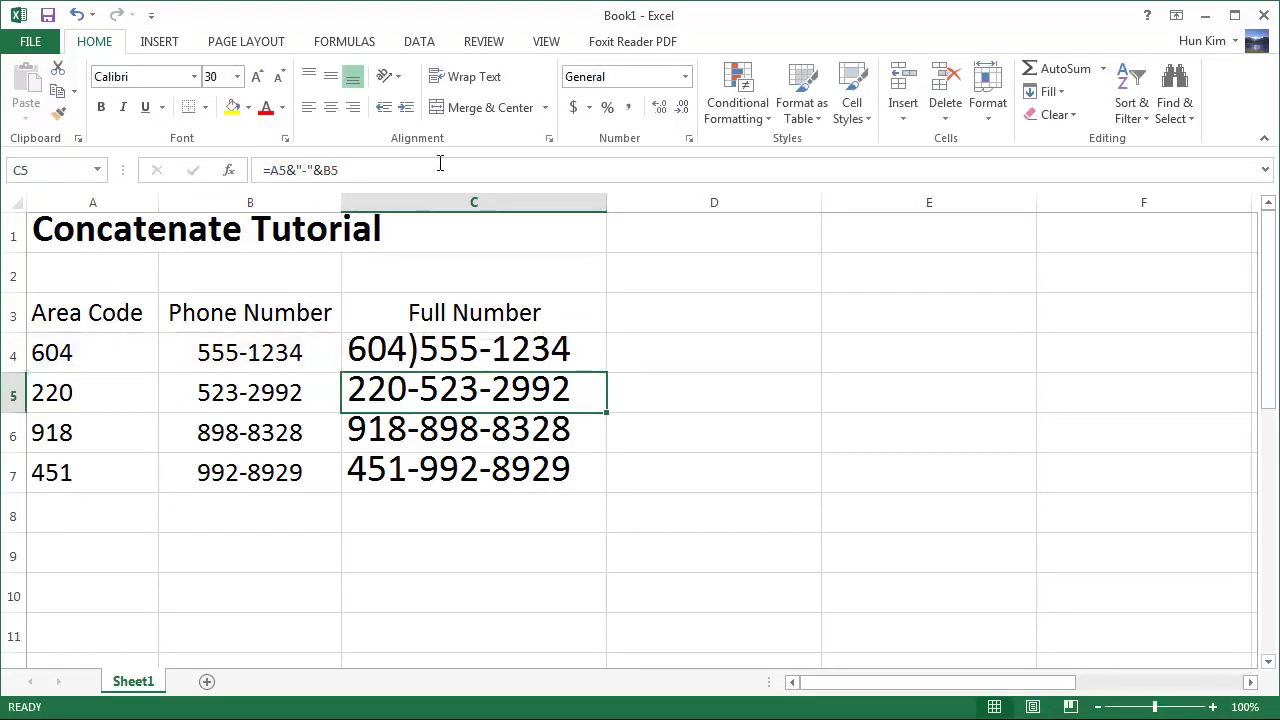
click(371, 347)
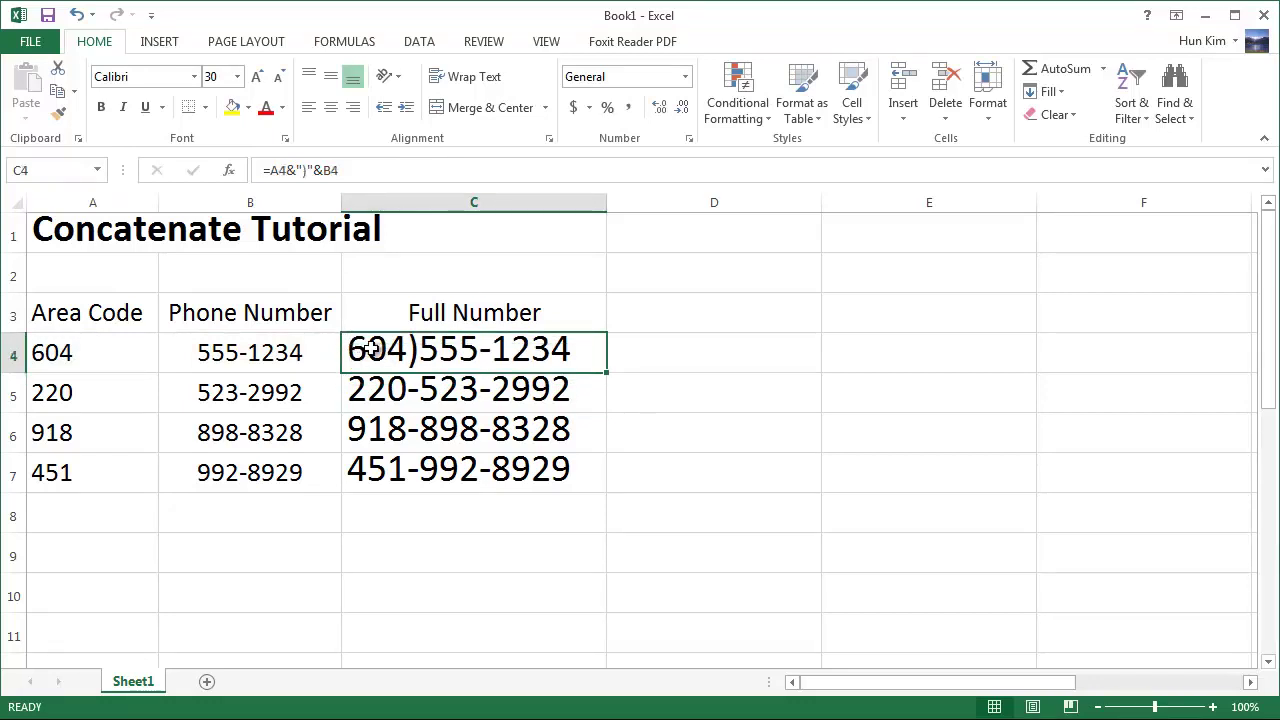
click(273, 170)
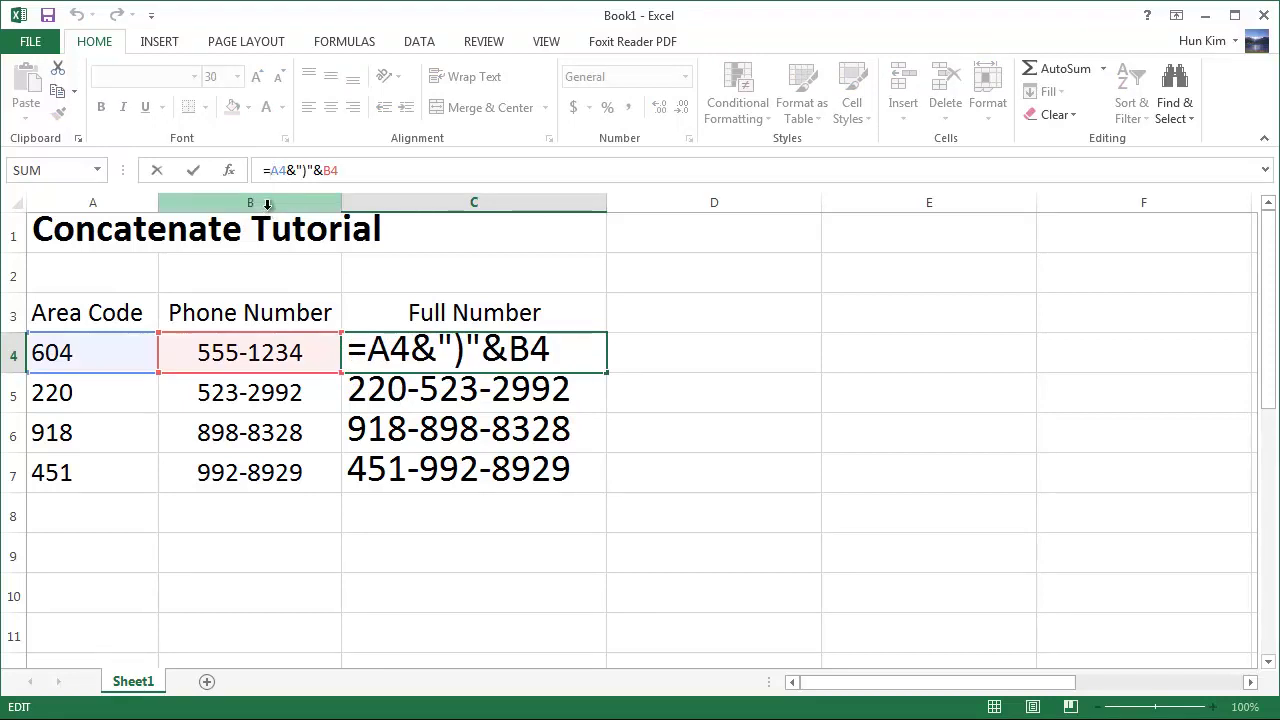
text(()
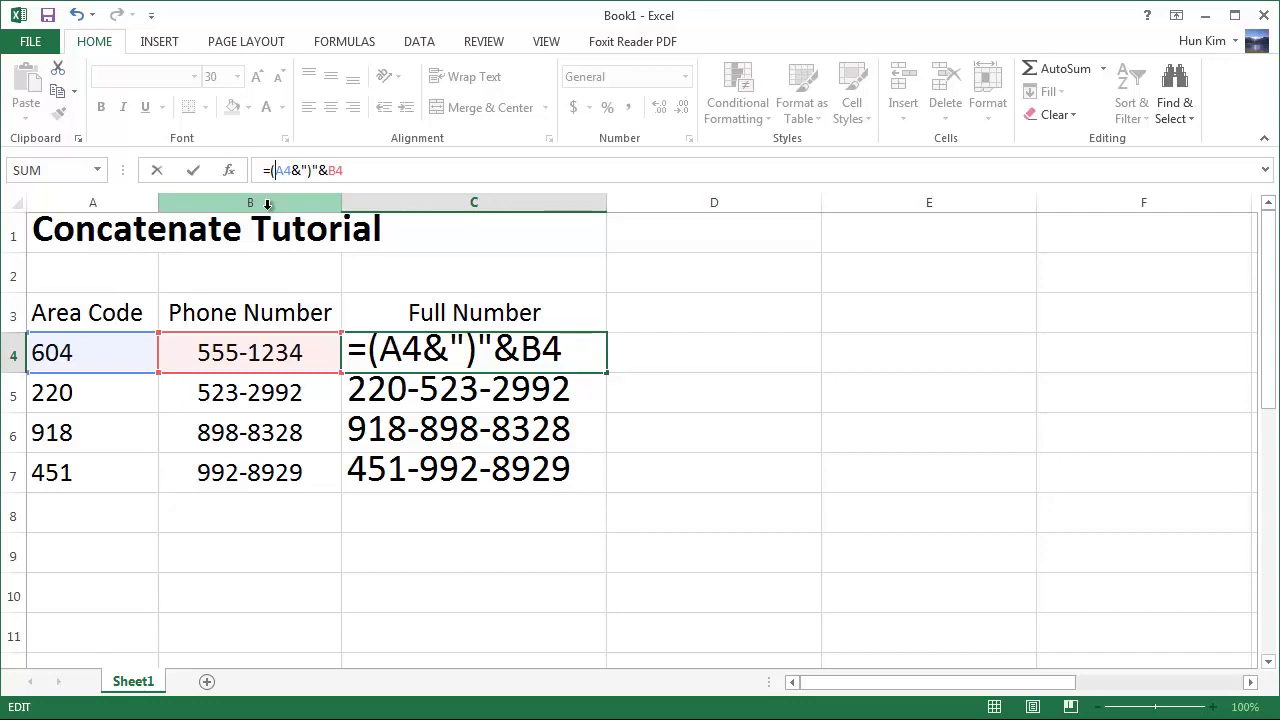
key(BackSpace)
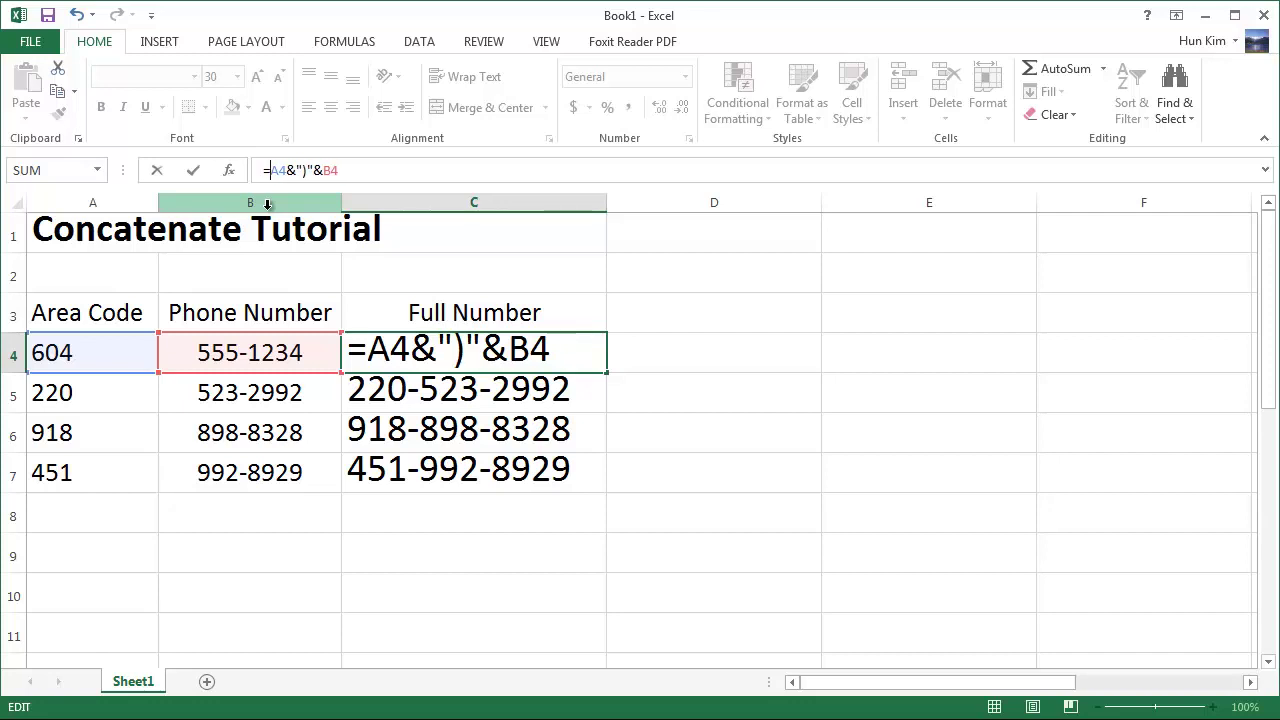
text("(")
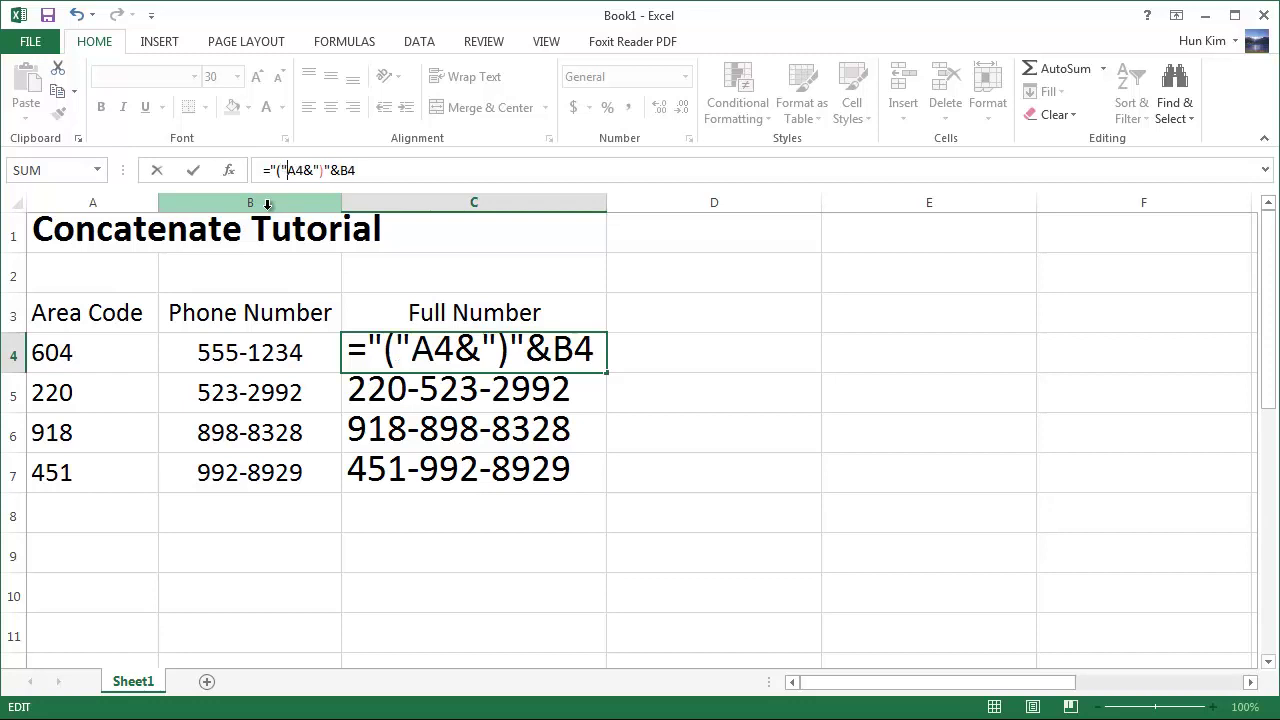
text(&)
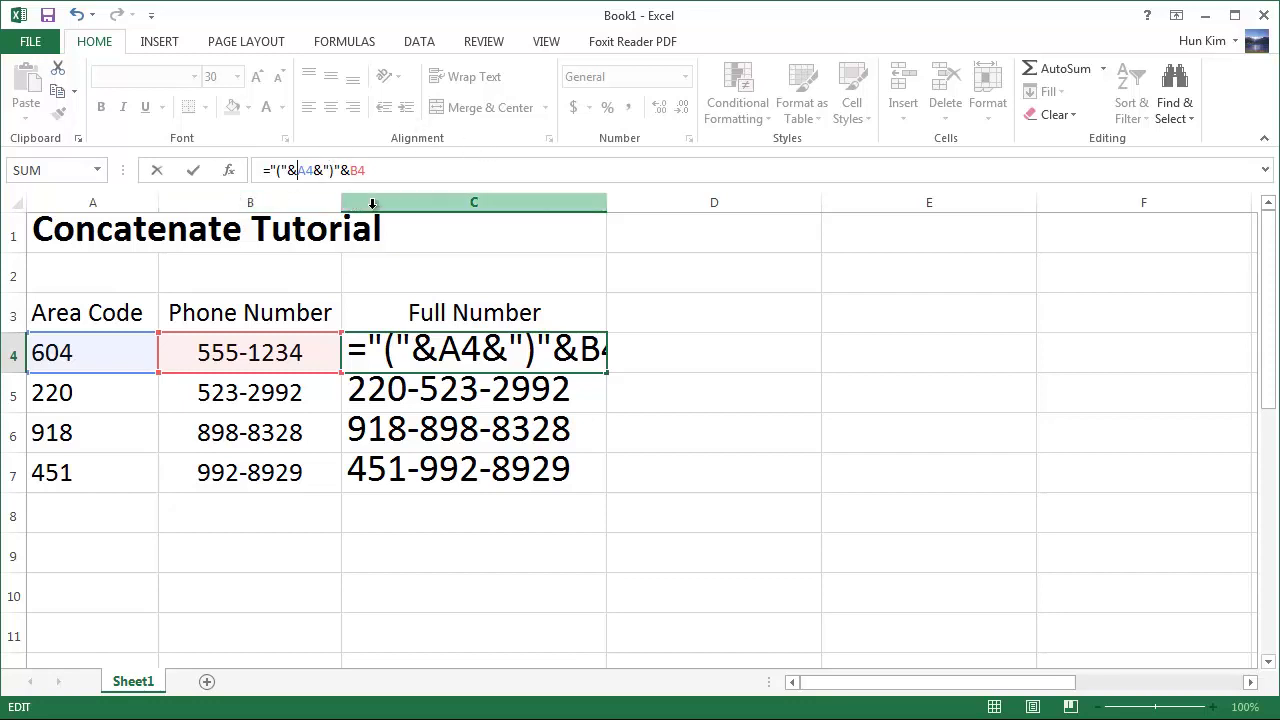
key(Return)
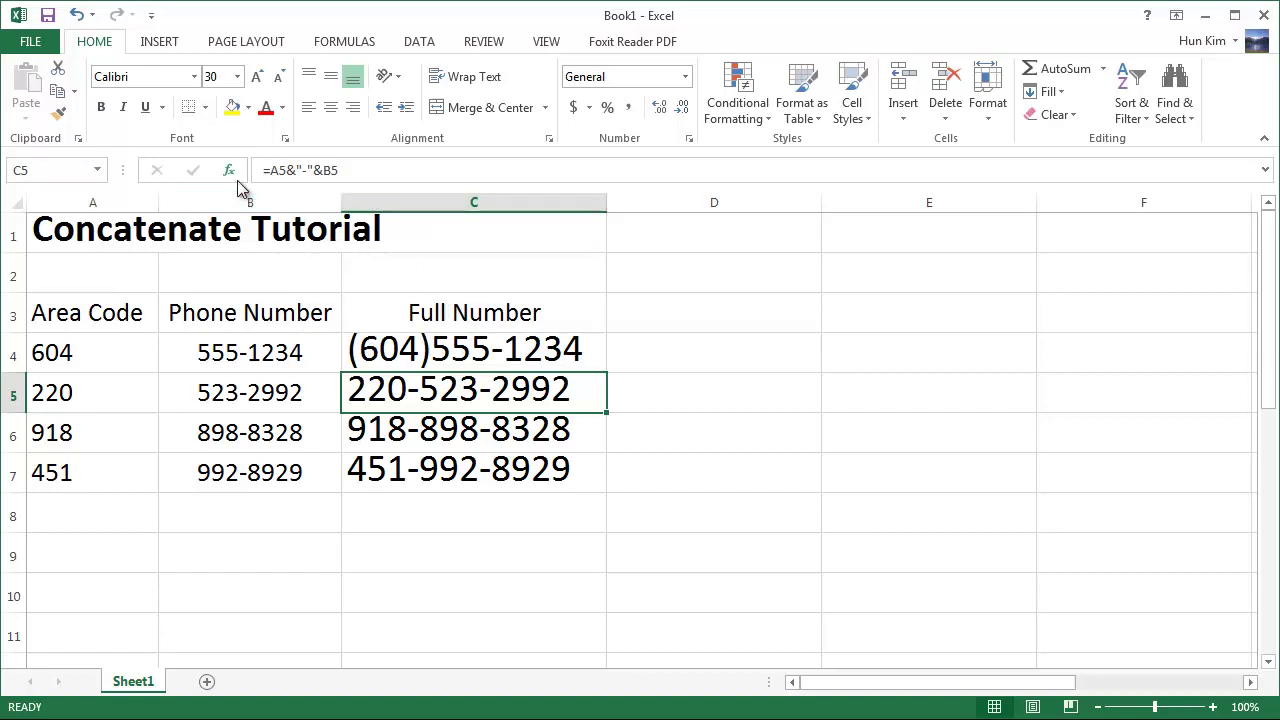
Clear the dashed numbers from C5:C7, then return to C4's formula to add a space
click(286, 170)
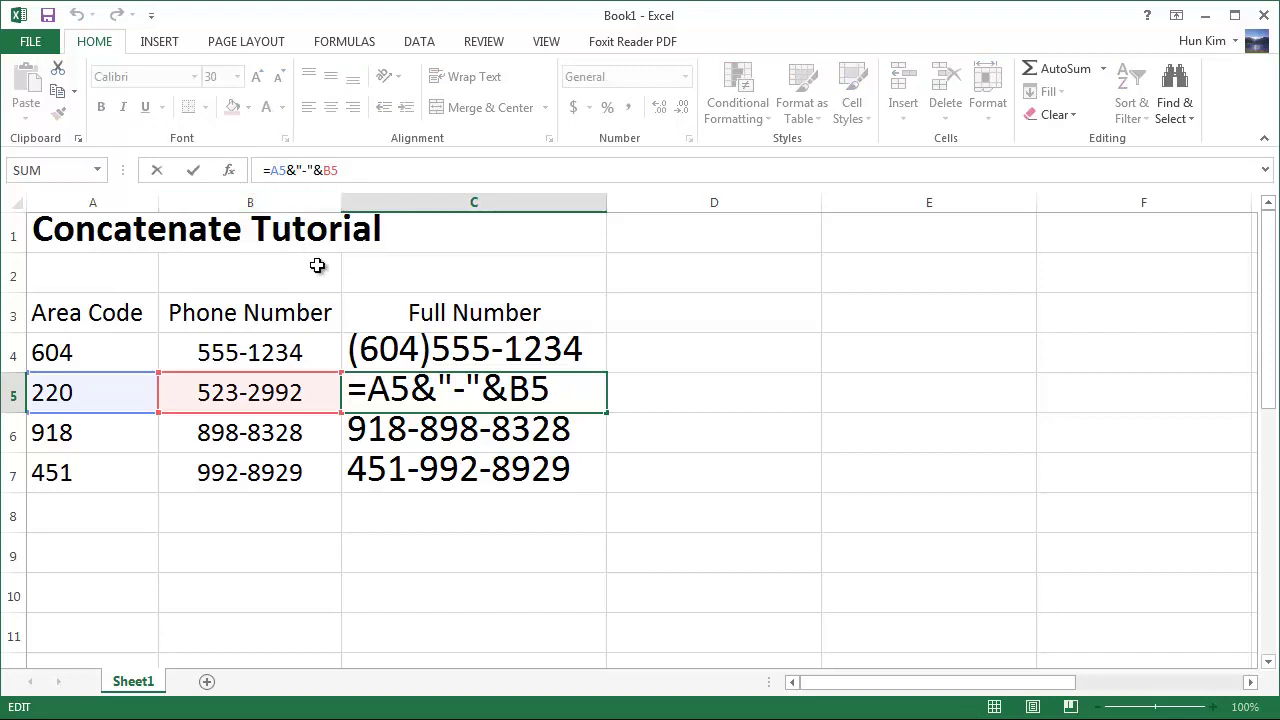
key(Left)
key(Left)
click(463, 482)
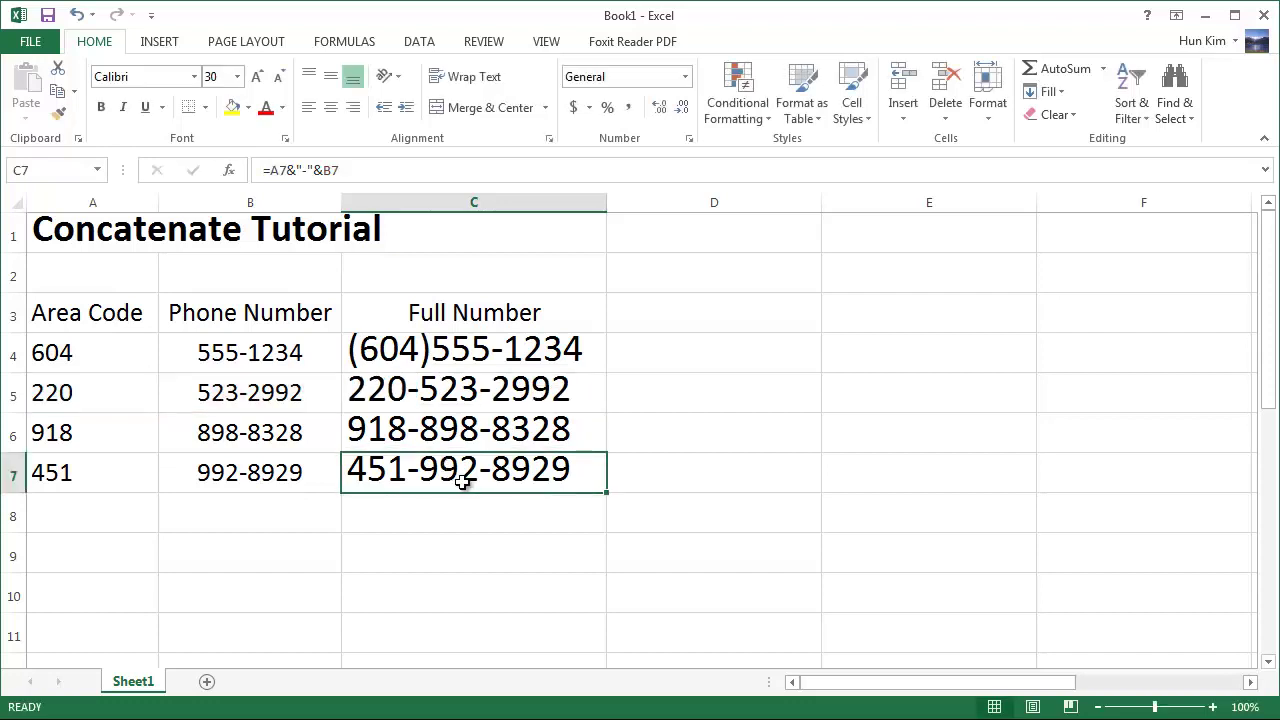
drag(463, 391, 464, 454)
key(Delete)
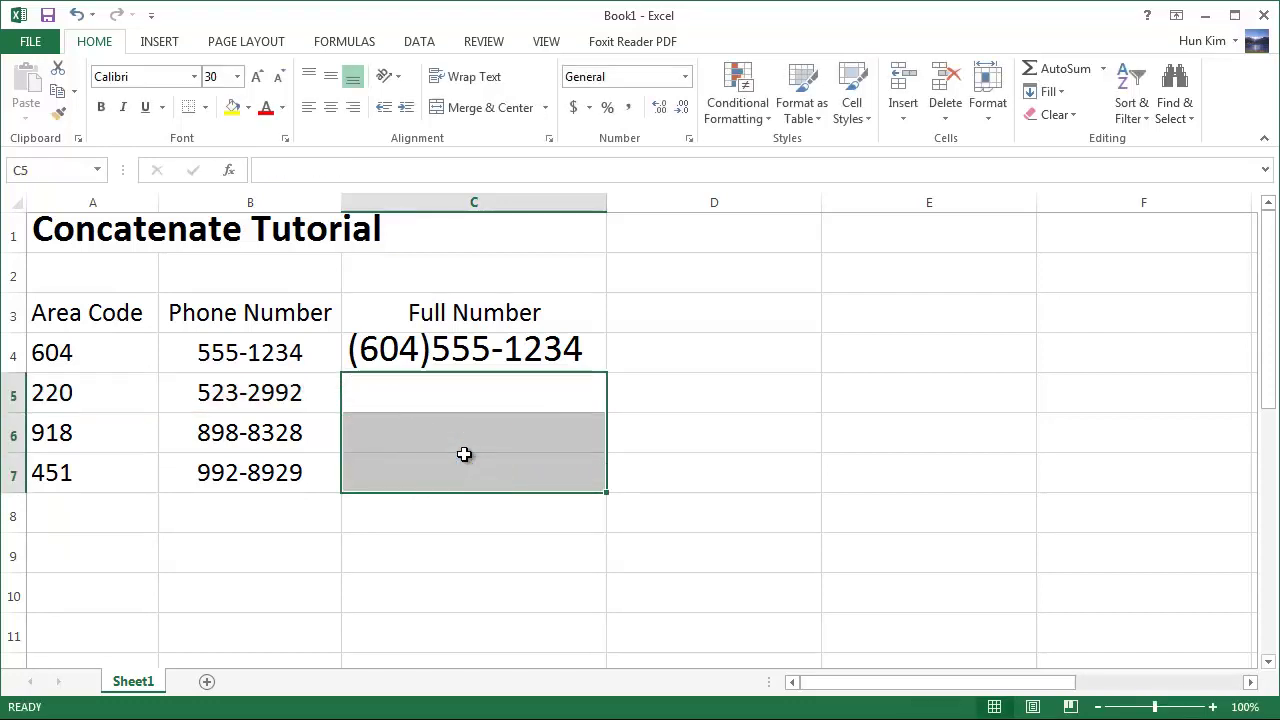
click(433, 340)
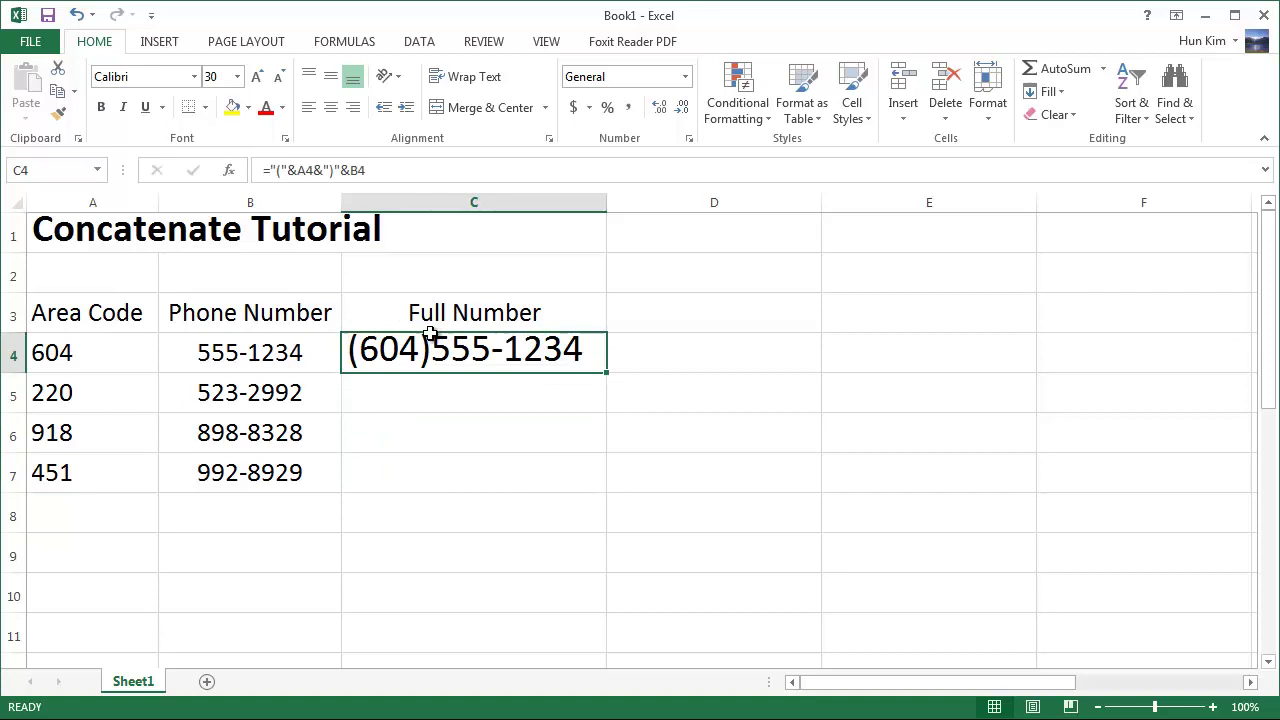
click(336, 170)
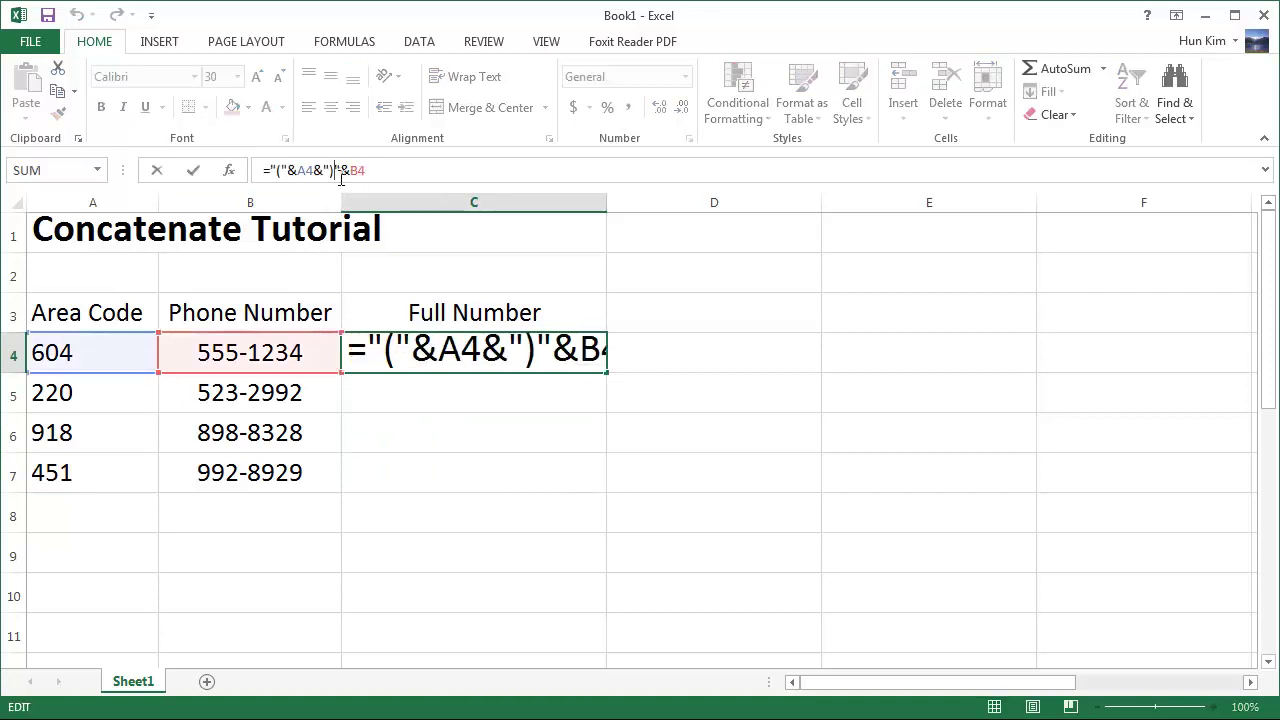